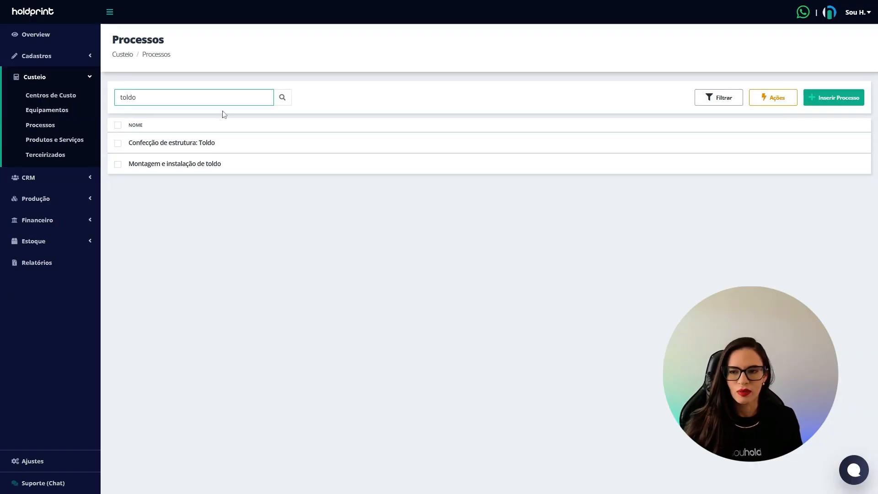
Step: Open the process Confecção de estrutura: Toldo and examine its material, Toldo capota and Toldo fixo parameters
click(192, 144)
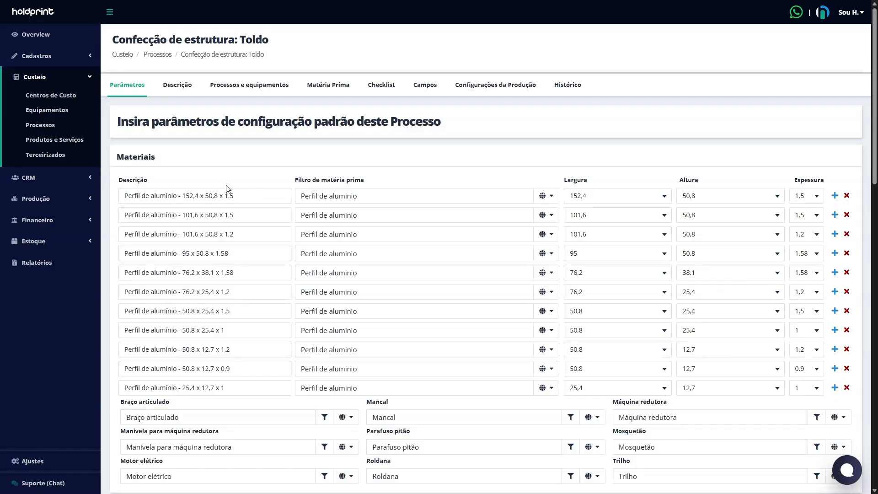
scroll(174, 361, down, 1)
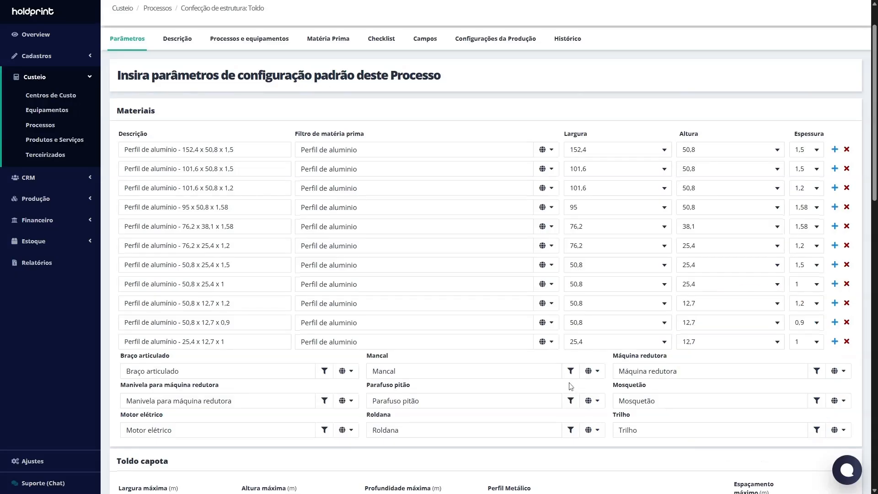
scroll(569, 388, down, 3)
scroll(566, 394, down, 7)
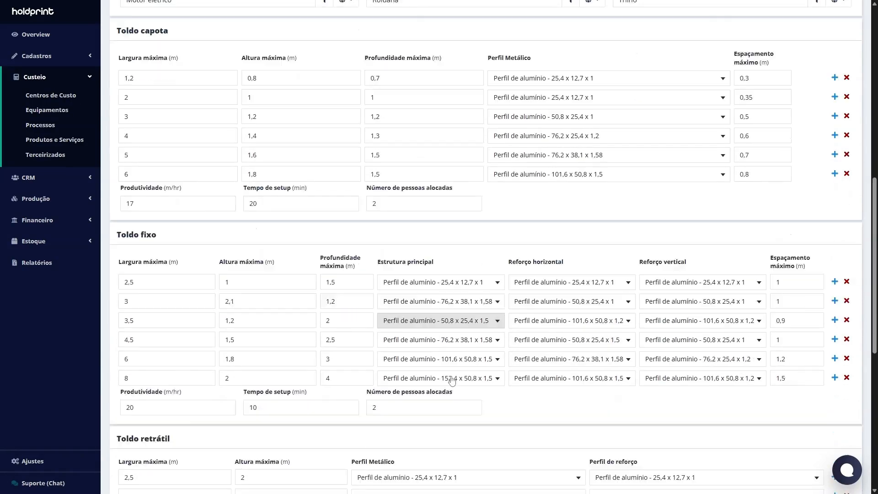
drag(121, 208, 204, 220)
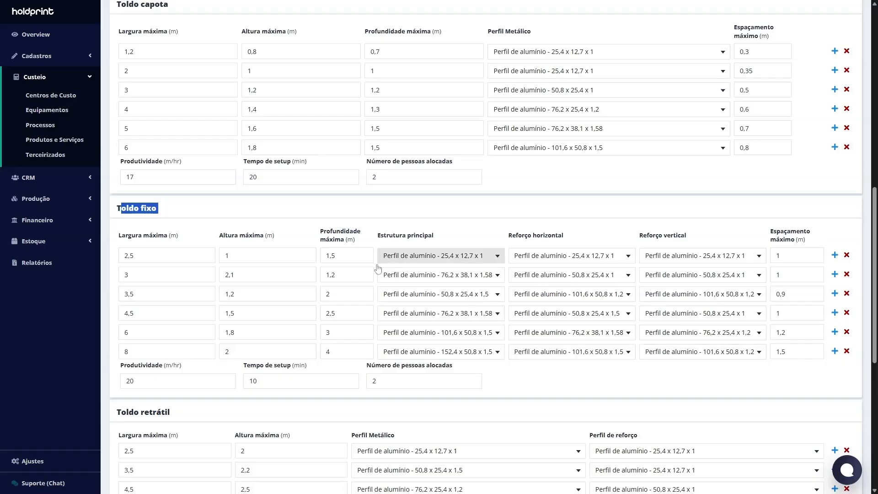
click(432, 219)
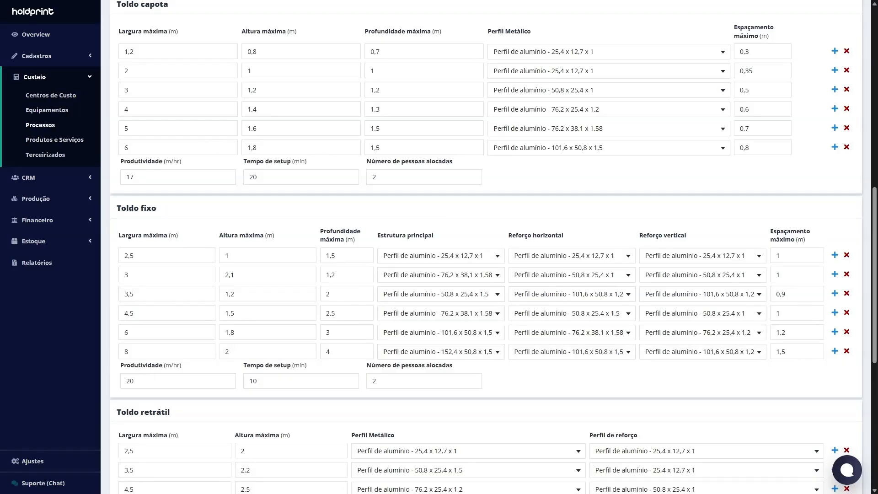
Step: Search the processes for "toldo" and examine the silicone, material and productivity parameters of Montagem e instalação de toldo
click(40, 125)
text(toldo)
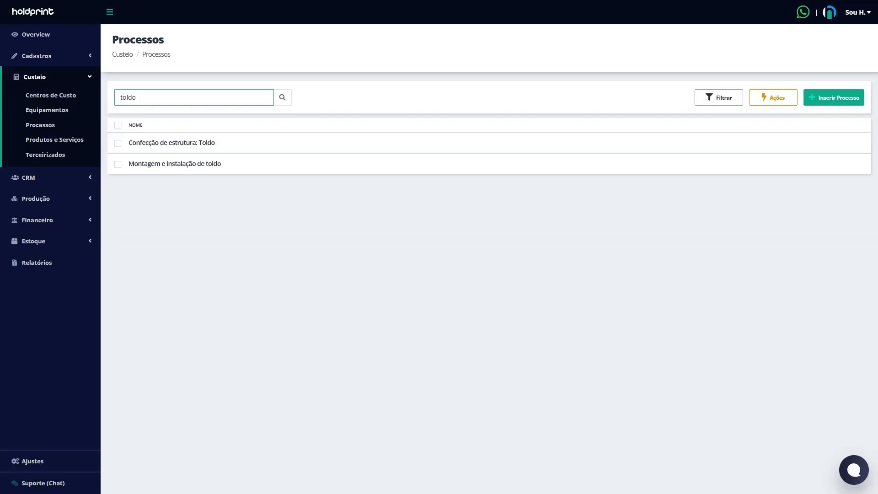
click(198, 164)
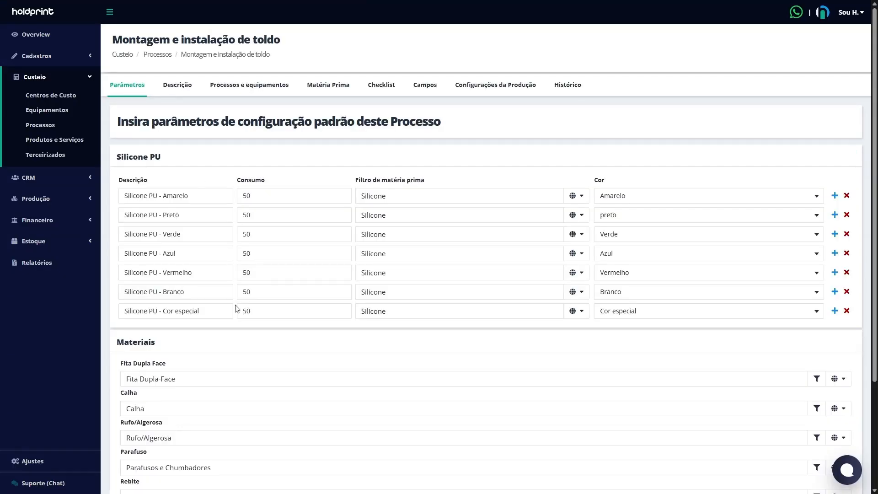
scroll(237, 310, down, 1)
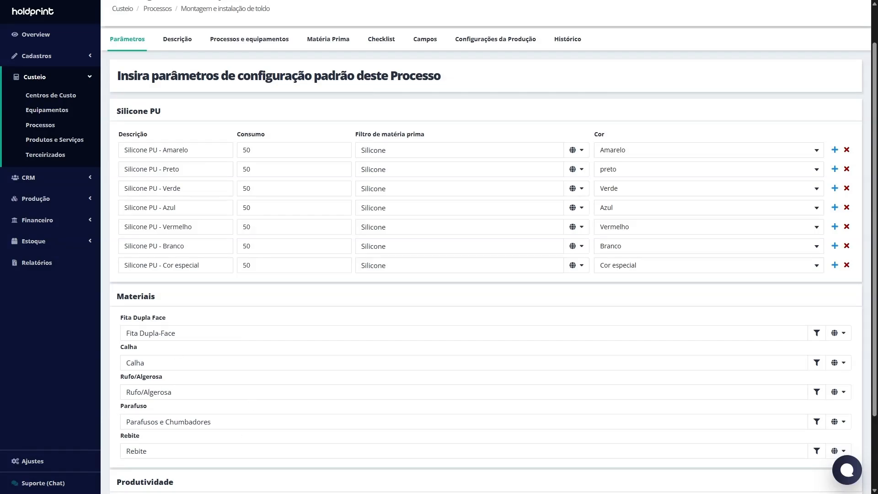
scroll(159, 413, down, 2)
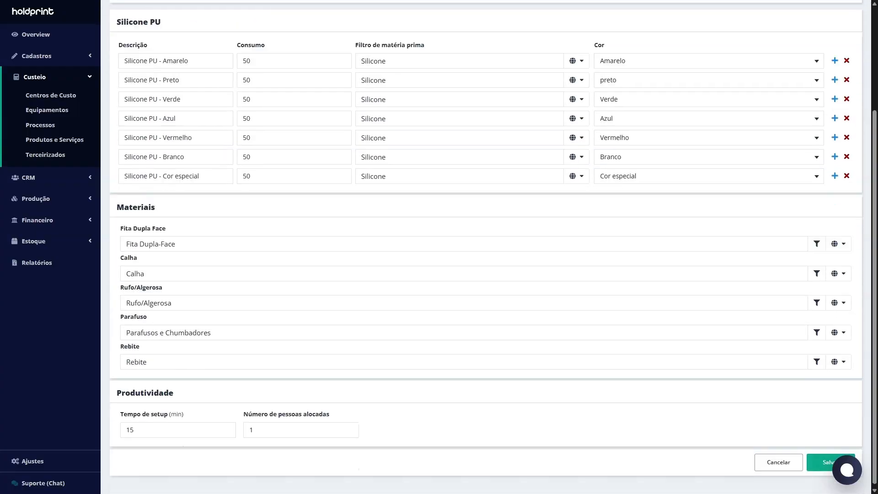
scroll(177, 281, up, 3)
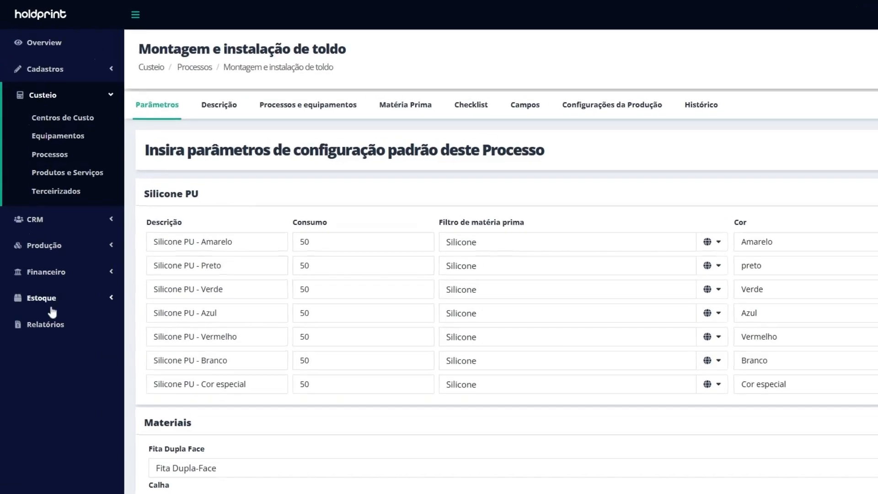
Step: Search the stock raw materials for "lona" and check the options and reference prices of Lona Front Light
click(43, 243)
click(73, 223)
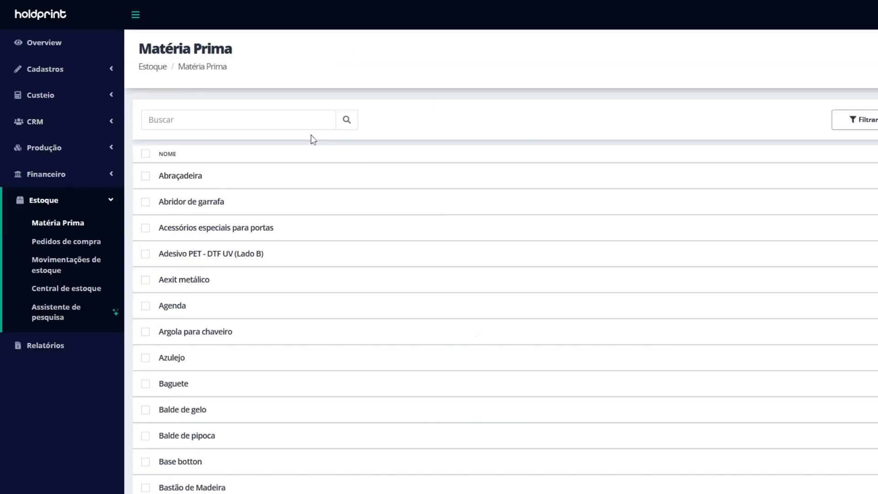
text(lona)
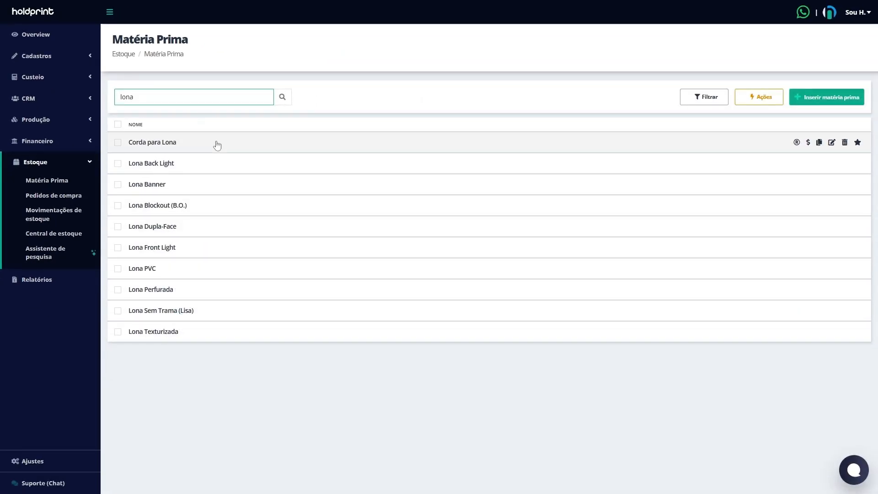
click(165, 248)
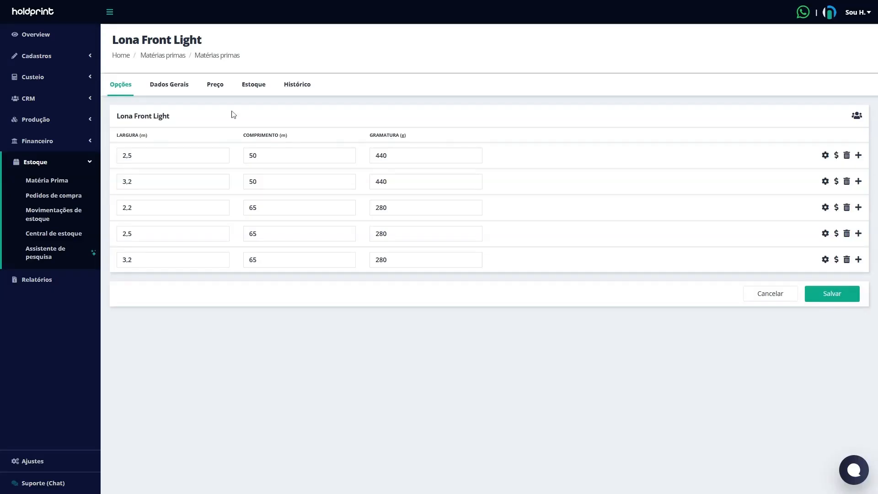
click(218, 92)
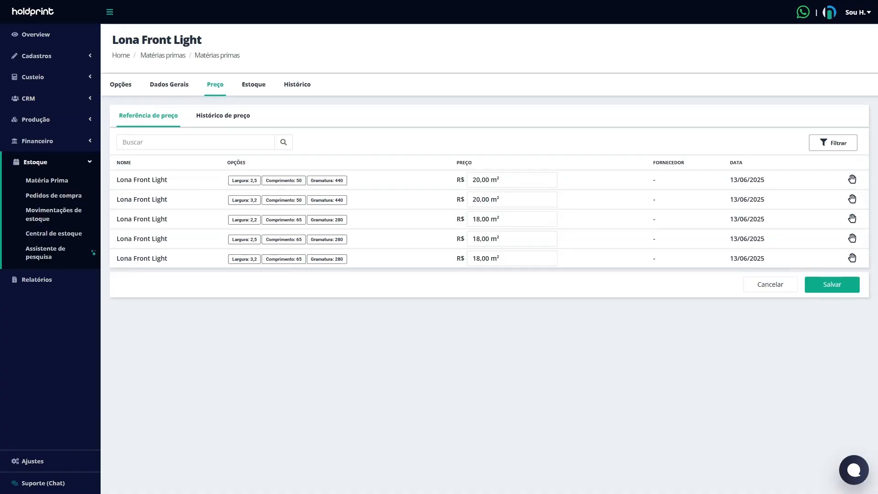
Step: Insert a new raw material based on the Lona Front Light template, found by searching the templates for "lona"
click(58, 183)
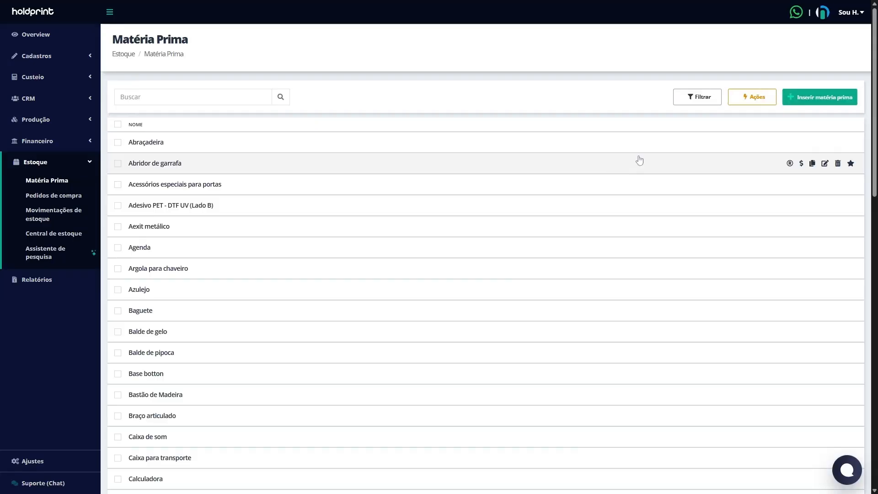
click(829, 103)
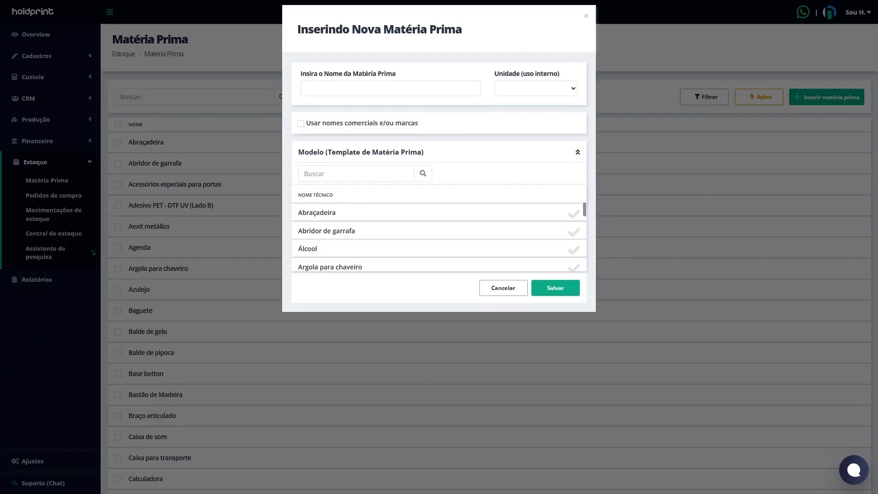
click(371, 175)
text(lona)
scroll(498, 221, down, 1)
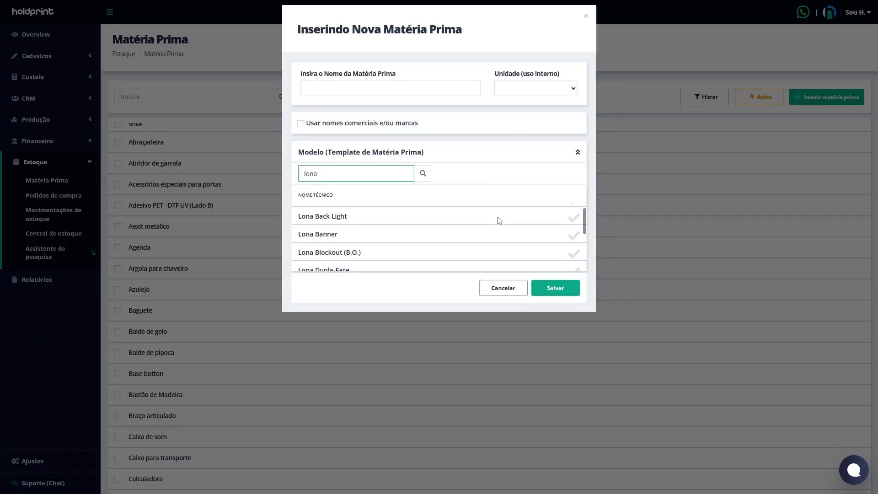
scroll(499, 221, down, 2)
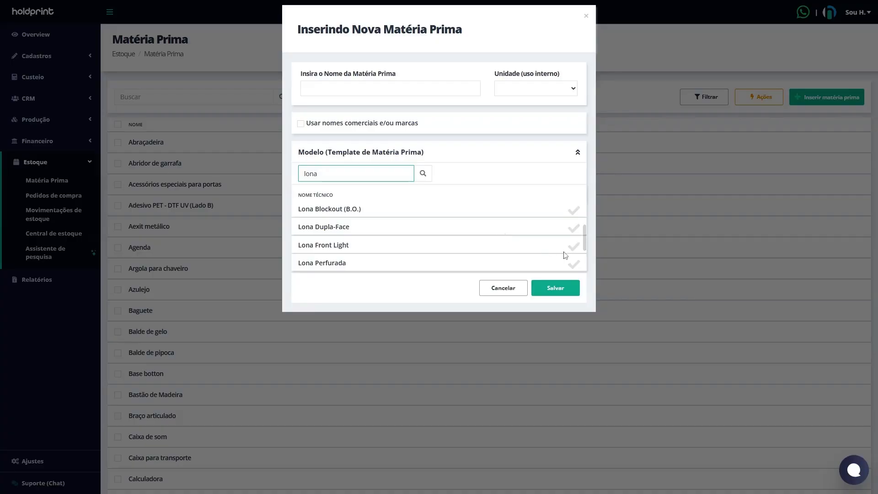
click(573, 247)
click(567, 293)
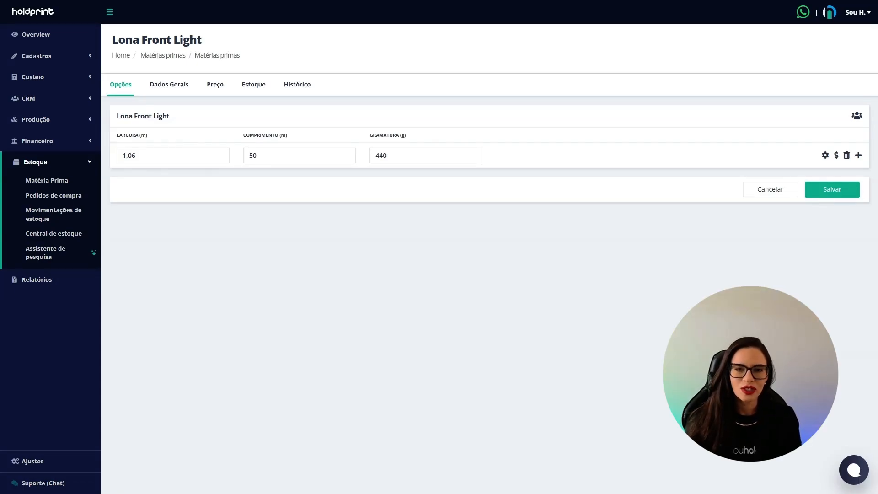
Step: Search the costing products and services for "toldo"
click(46, 79)
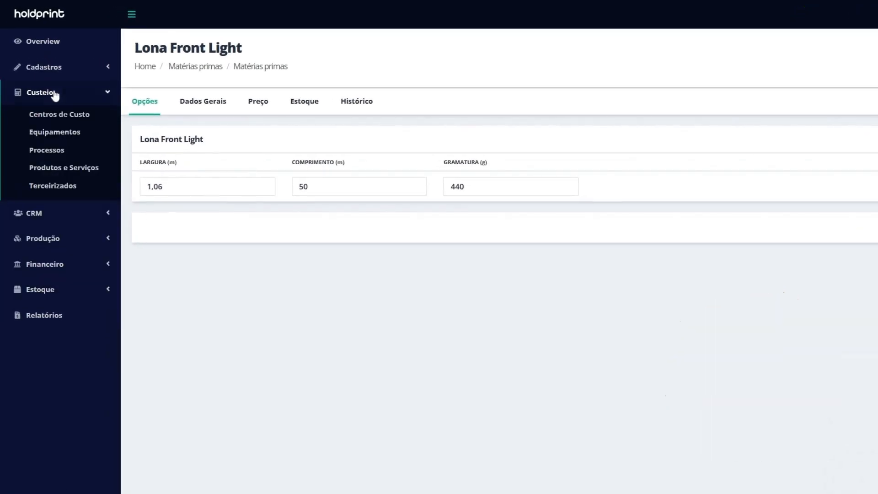
click(64, 169)
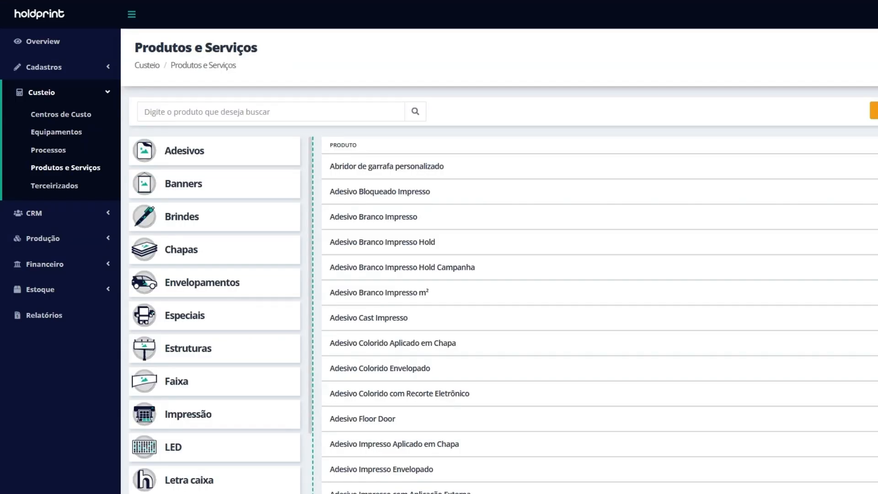
click(302, 117)
text(toldo)
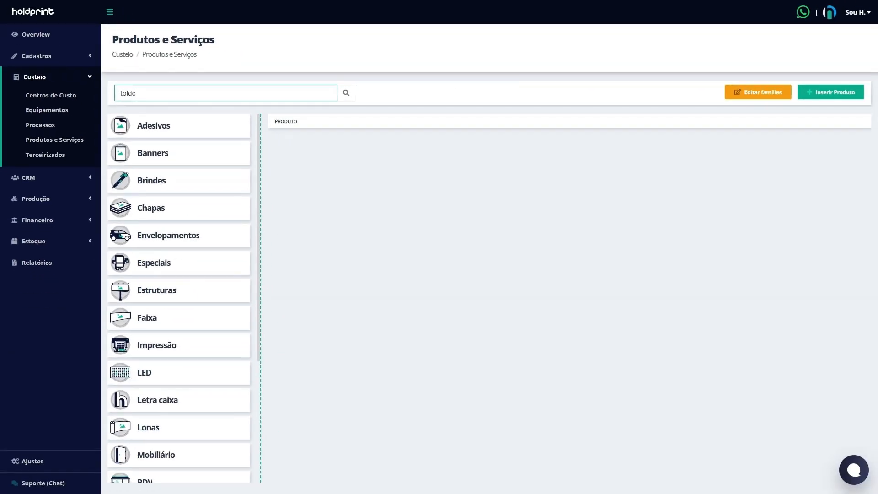
Step: Start a new product from the Toldo category, using the Fixo family and the Lona model
click(831, 93)
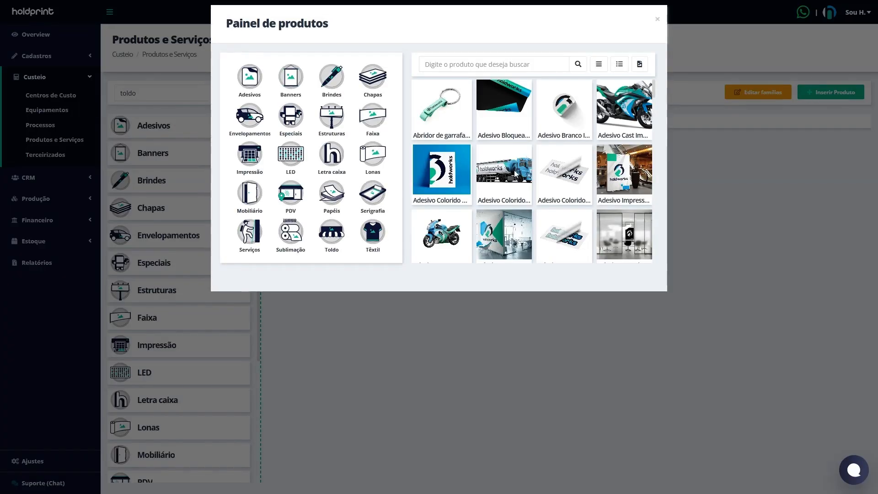
click(332, 233)
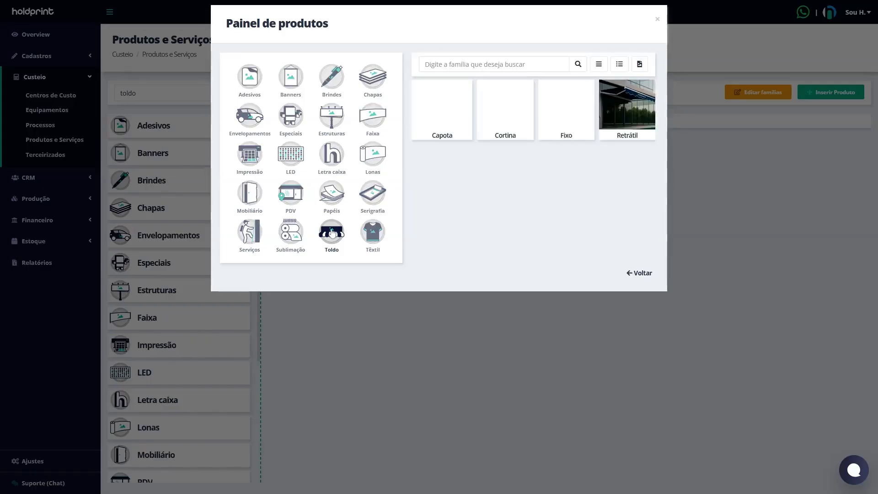
click(576, 113)
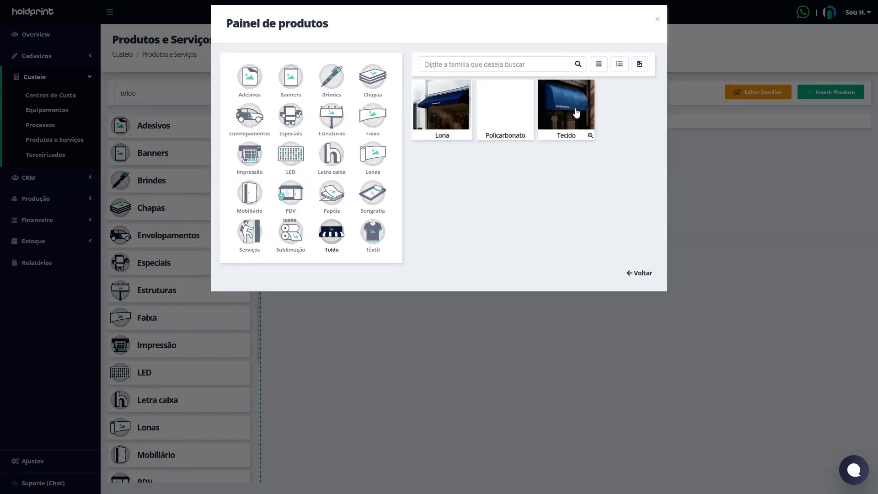
click(454, 111)
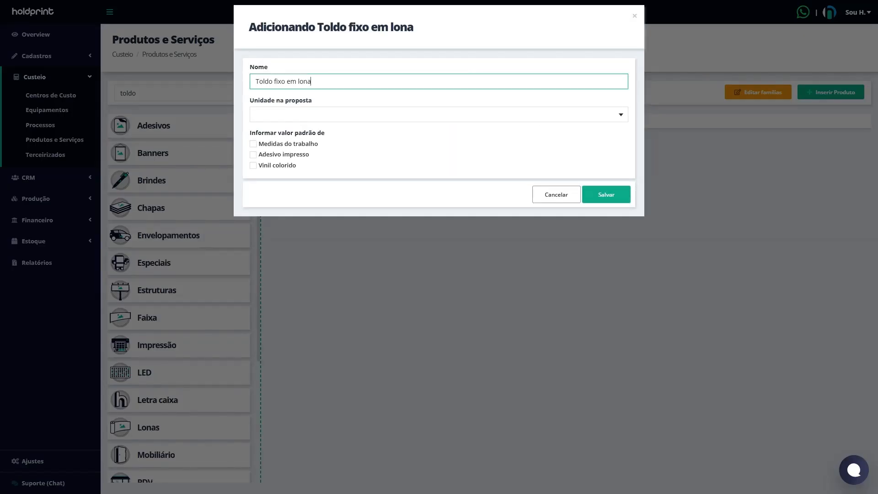
Step: Save Toldo fixo em lona with Metros quadrados (m²) as its proposal unit and Vinil Adesivo Branco as its related raw material
click(338, 115)
click(335, 128)
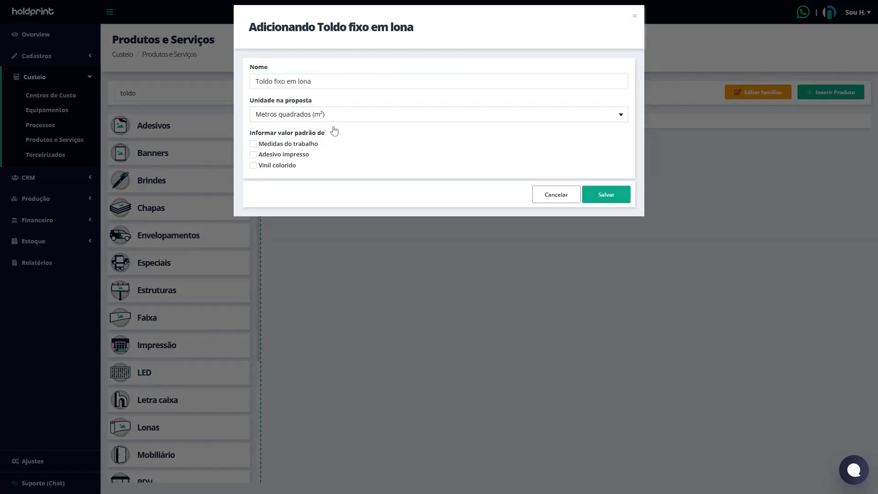
click(616, 199)
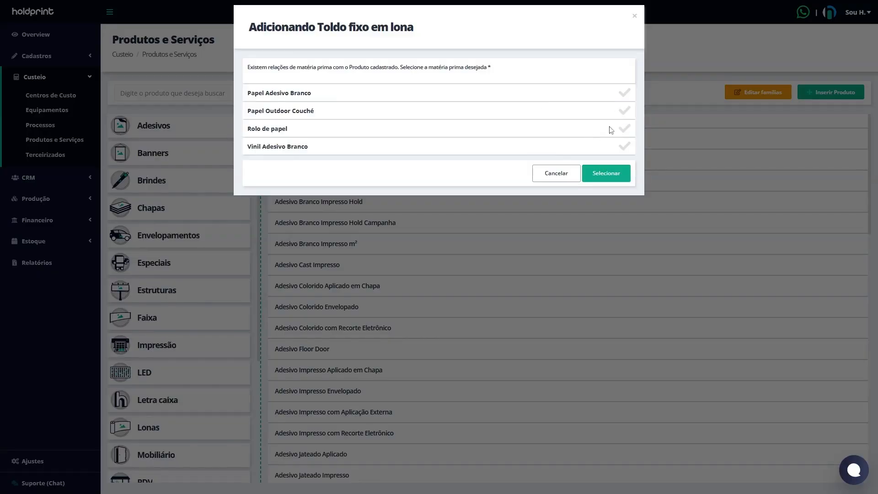
click(626, 150)
click(615, 178)
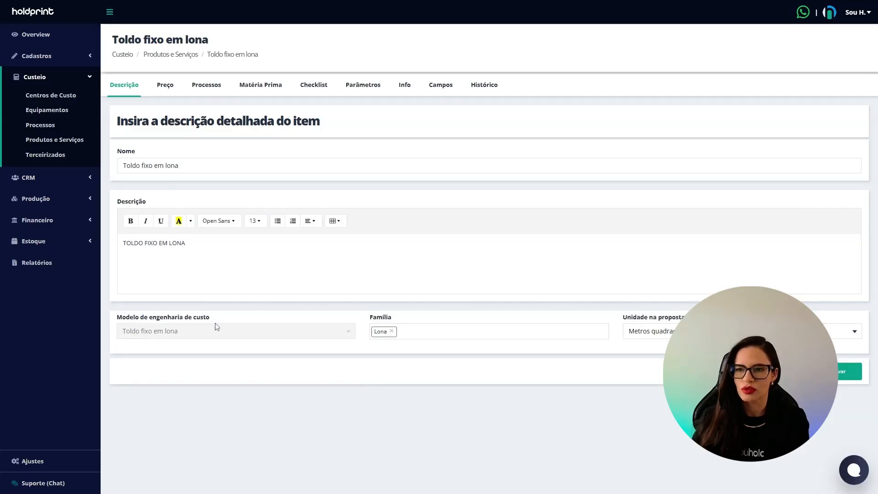
Step: Review the processes and the checklist questions of the product Toldo fixo em lona
click(209, 90)
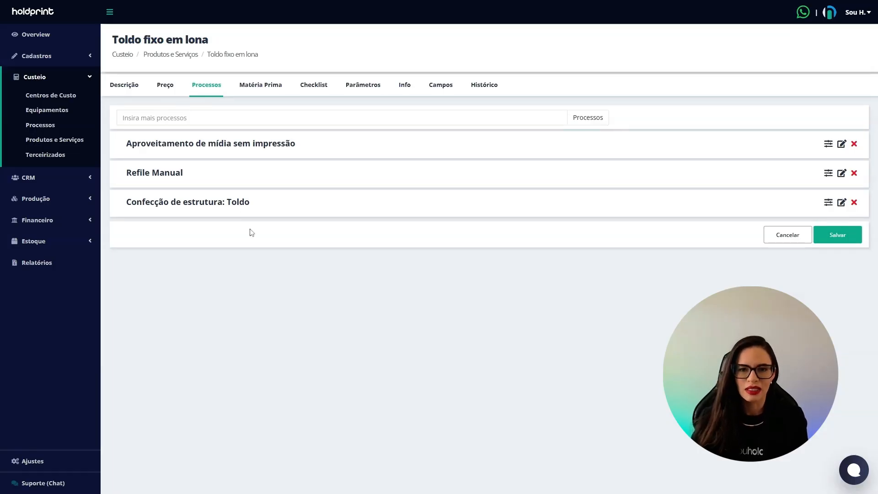
click(322, 87)
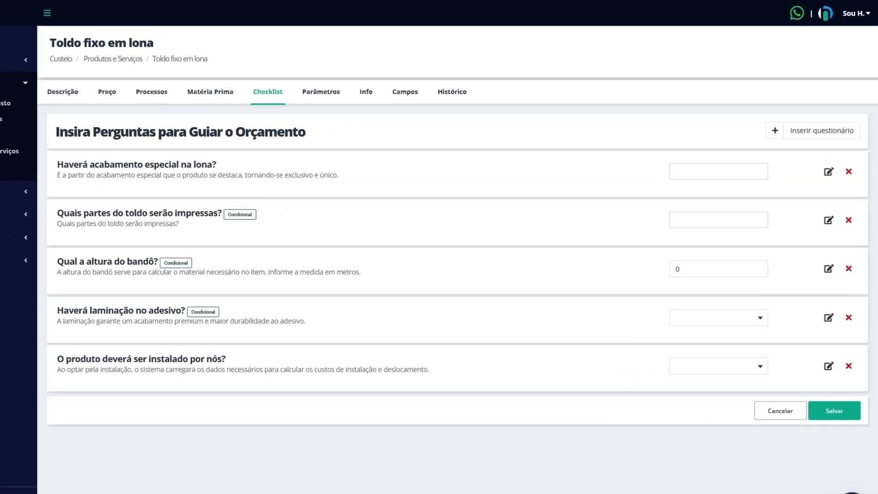
drag(63, 164, 211, 165)
click(251, 172)
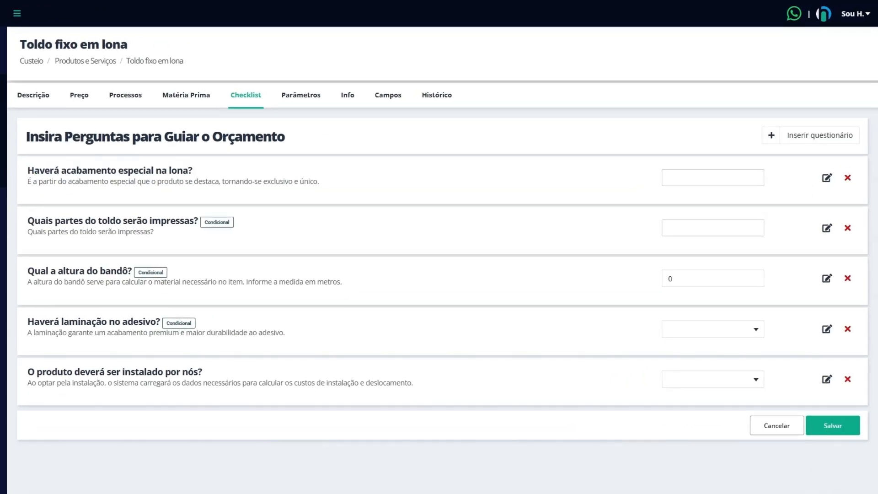
Step: Answer the checklist question about special finishing on the canvas with Impressão Direta and Bandô
click(713, 178)
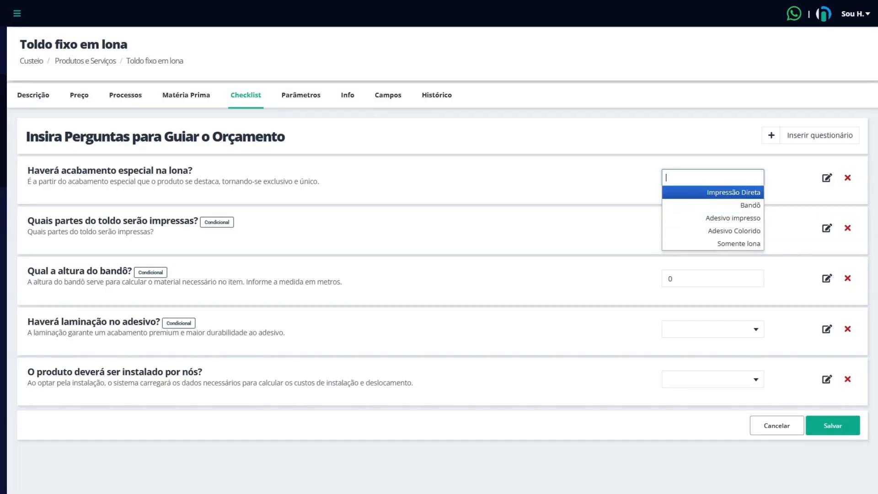
click(696, 196)
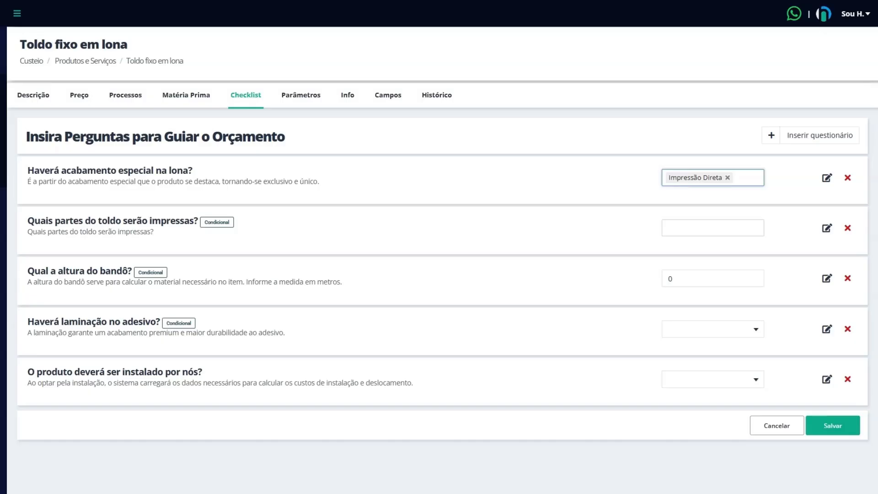
click(746, 180)
click(741, 205)
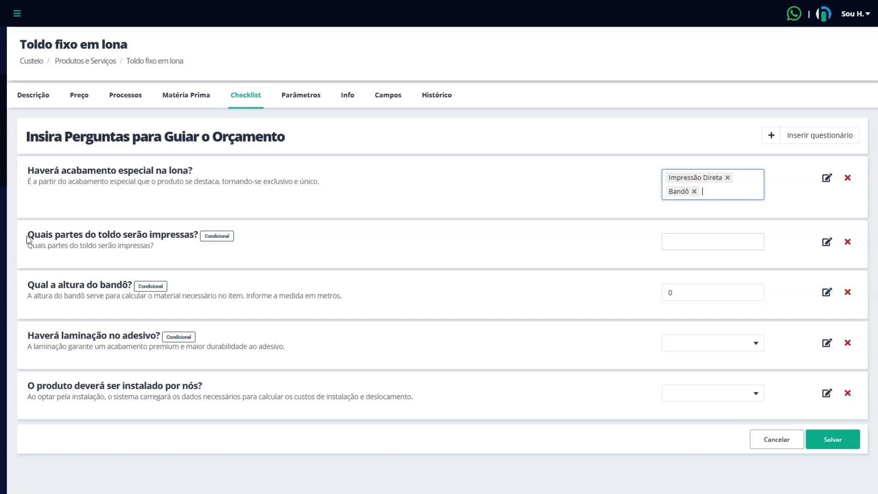
Step: Answer the question about which awning parts are printed, trying Superior, Frontal and Laterais and keeping only Superior
drag(28, 238, 203, 238)
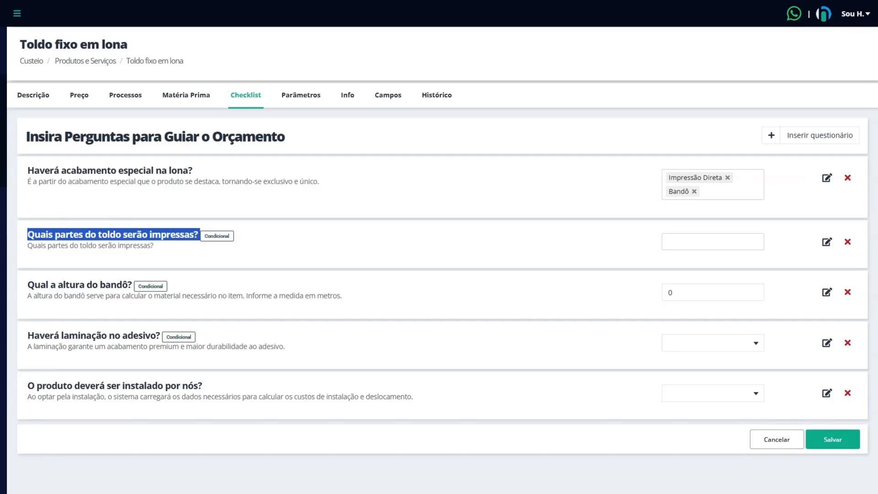
click(712, 242)
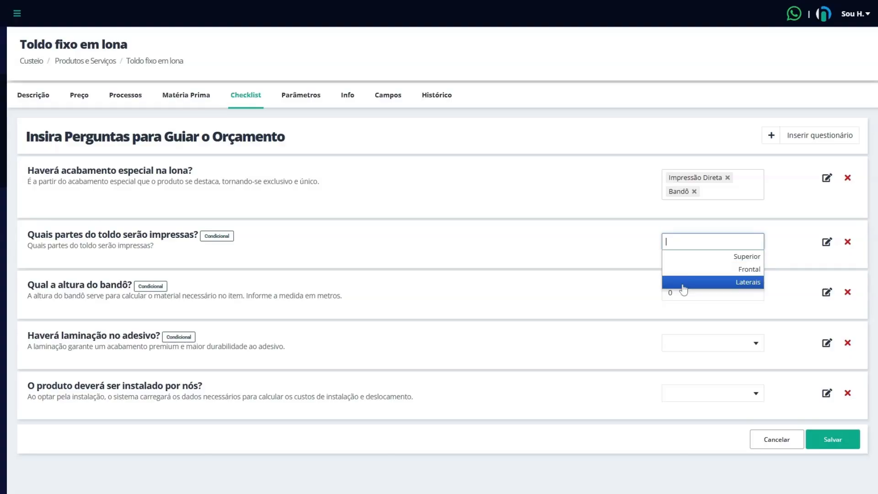
click(707, 256)
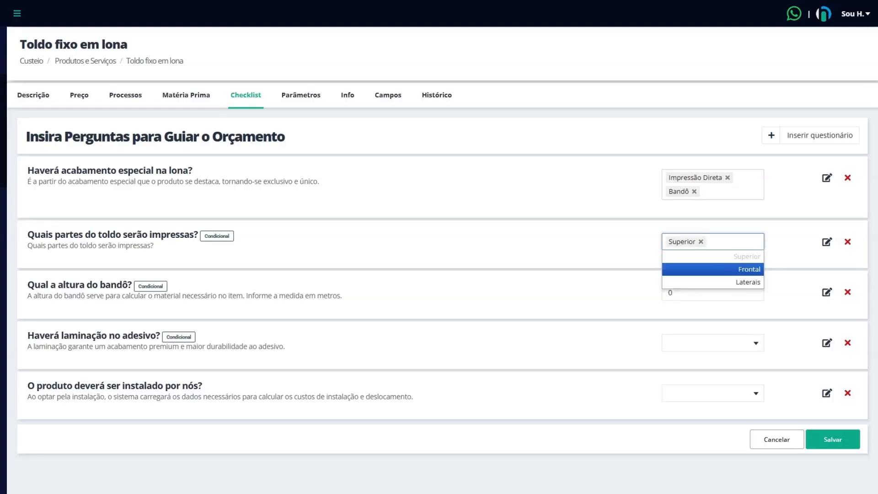
click(717, 270)
click(744, 243)
click(749, 282)
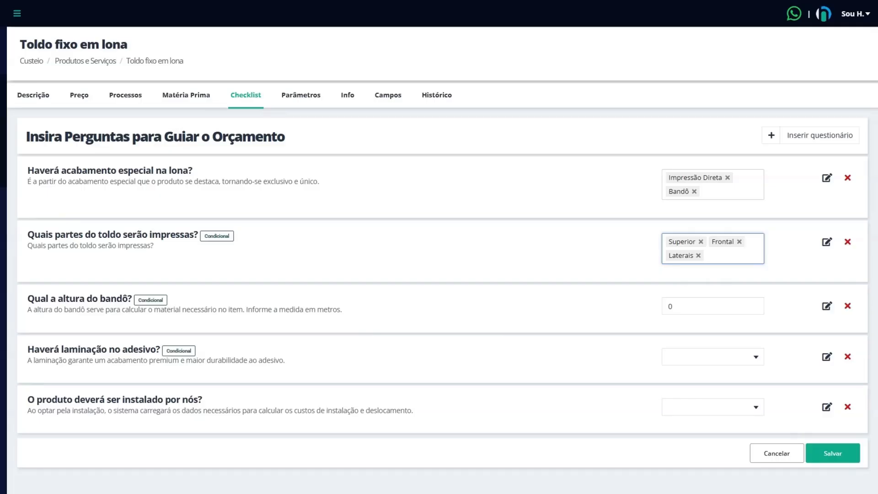
click(697, 256)
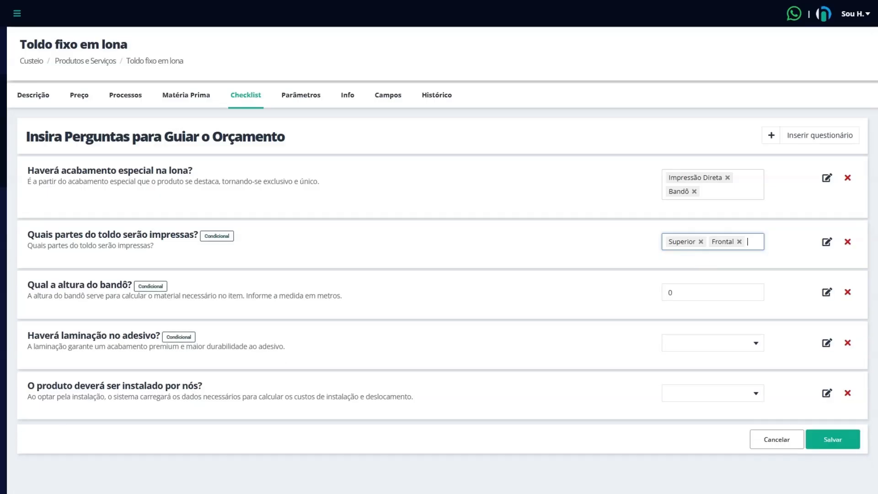
click(739, 241)
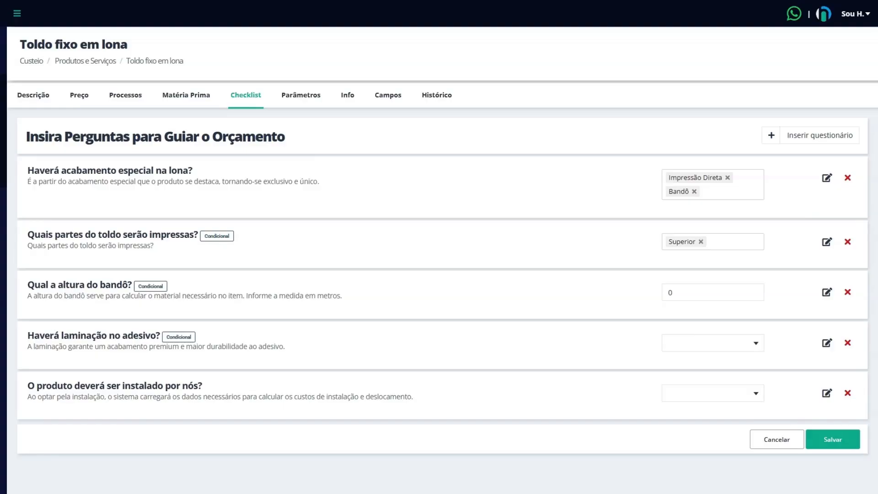
Step: Review the bandô height question and answer the adhesive lamination question with Não
drag(29, 284, 106, 284)
click(223, 298)
drag(28, 336, 156, 336)
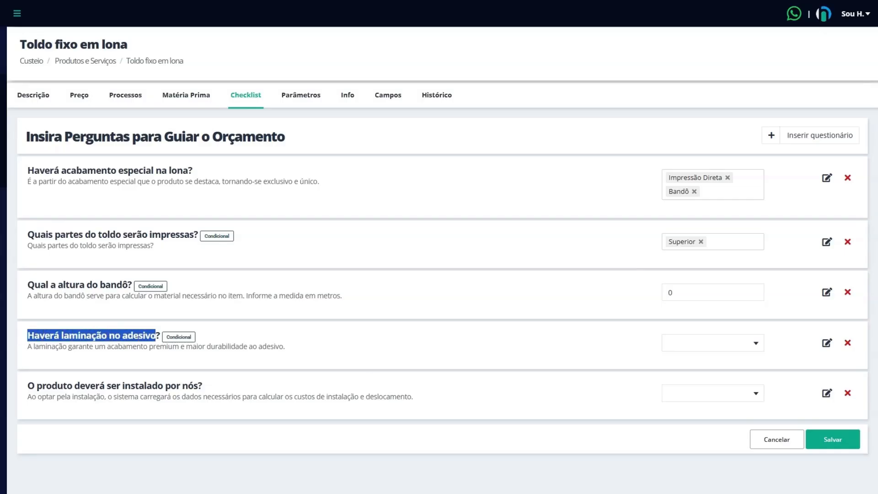
click(738, 197)
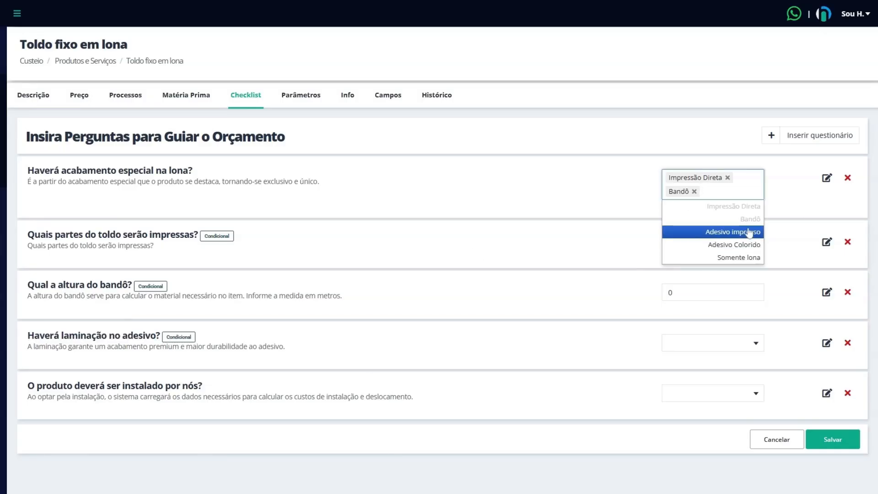
click(303, 356)
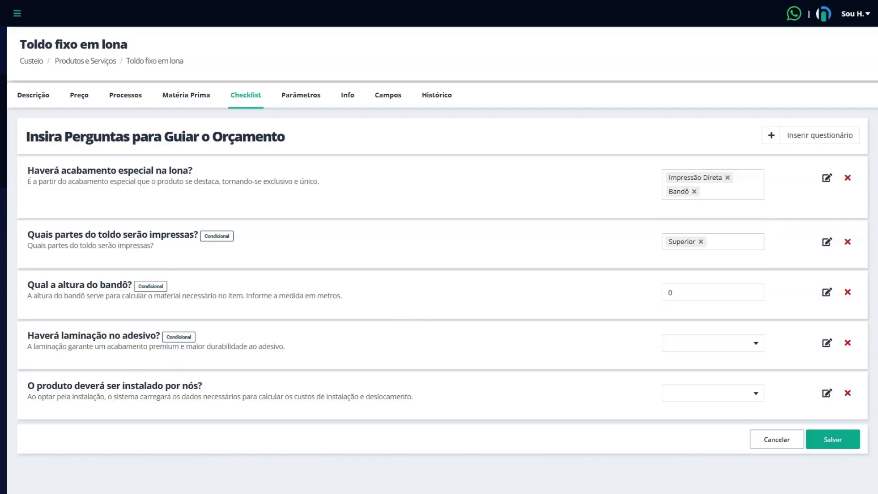
click(699, 343)
click(691, 369)
Step: Answer the question about whether the product is installed by the company with Sim
drag(36, 385, 220, 396)
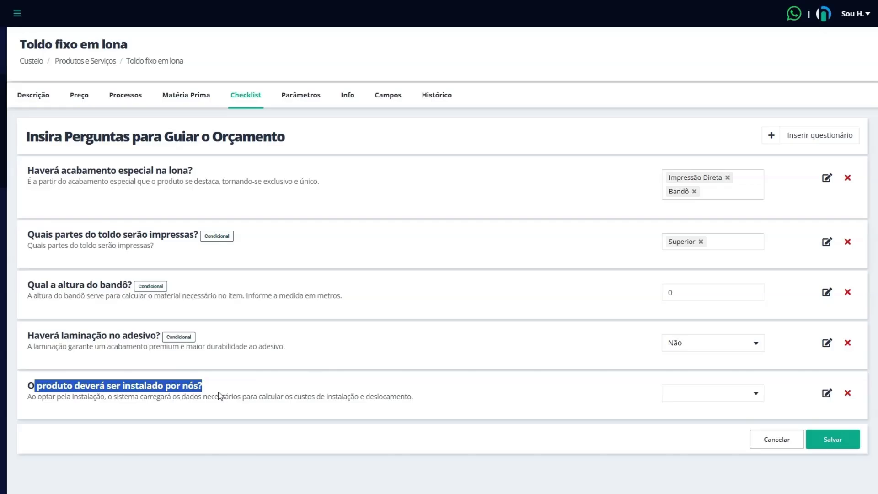
click(737, 395)
click(658, 424)
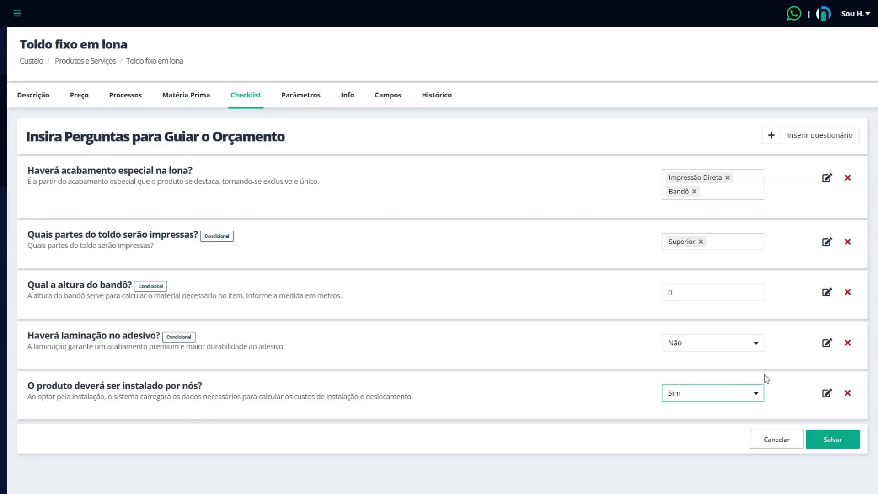
Step: Inspect the response action of the installation question and save the checklist
click(828, 395)
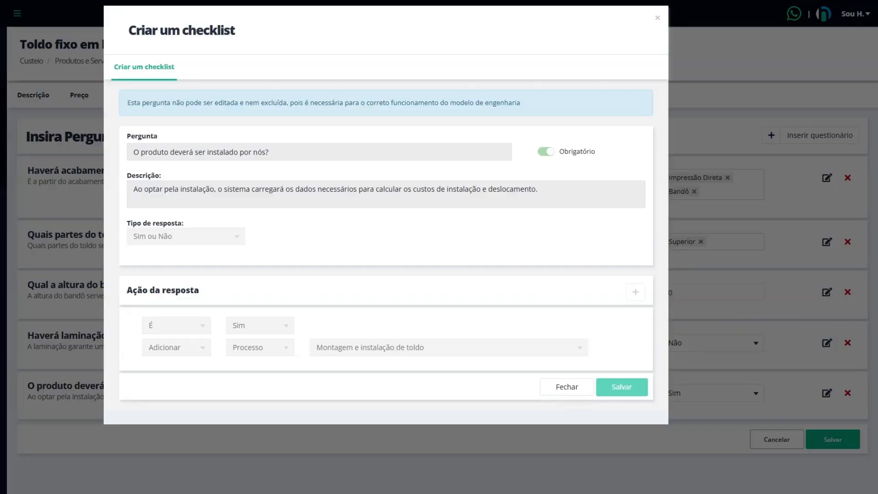
click(563, 387)
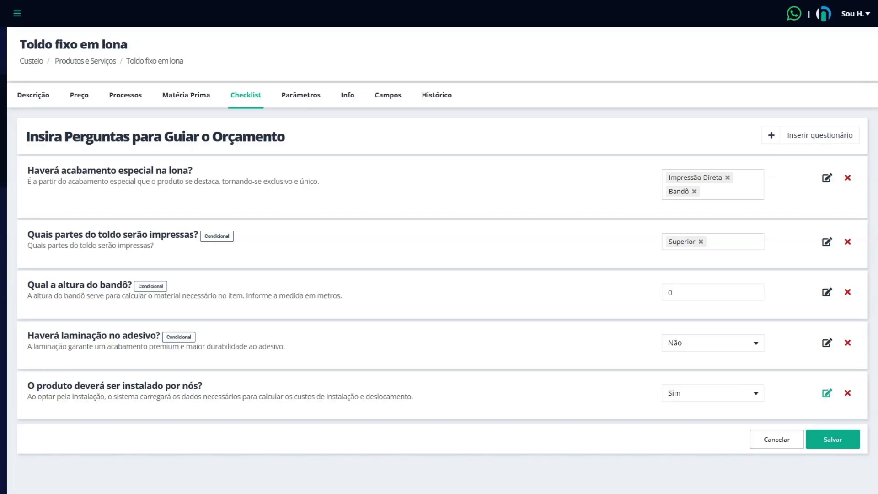
click(847, 442)
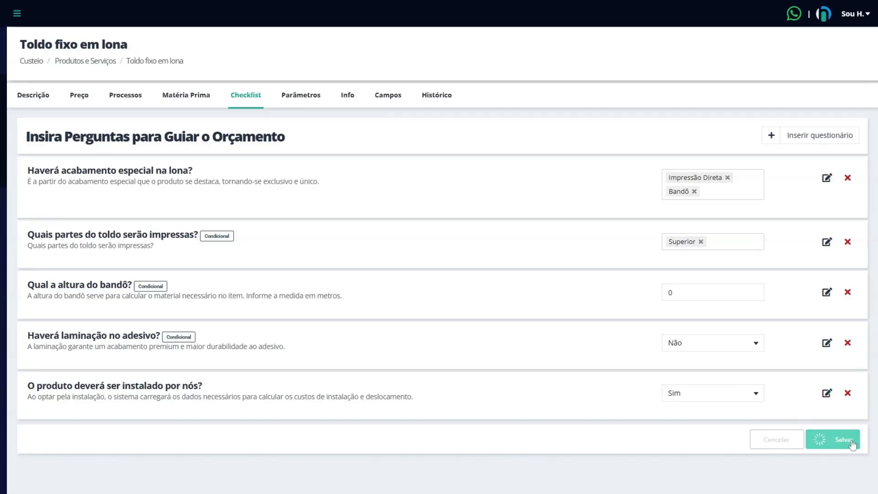
Step: Add two extra rows to the work measurements (Medidas do trabalho) in the product's parameters
click(311, 106)
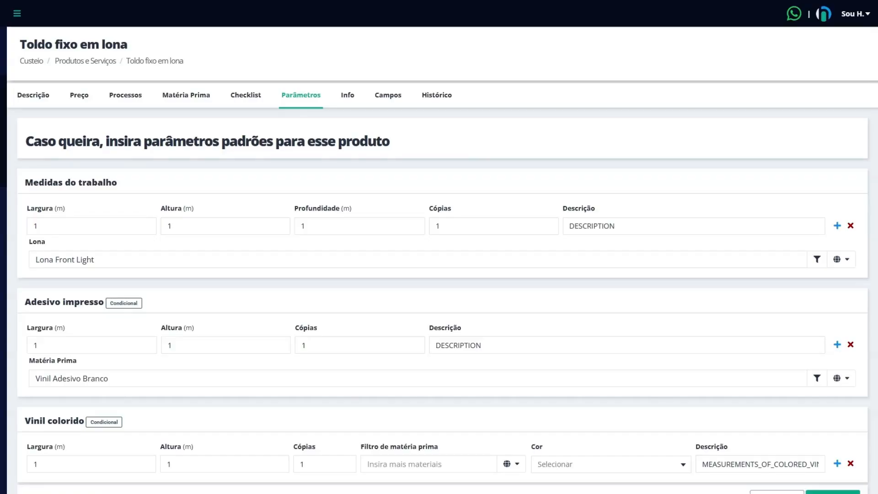
click(837, 227)
click(829, 247)
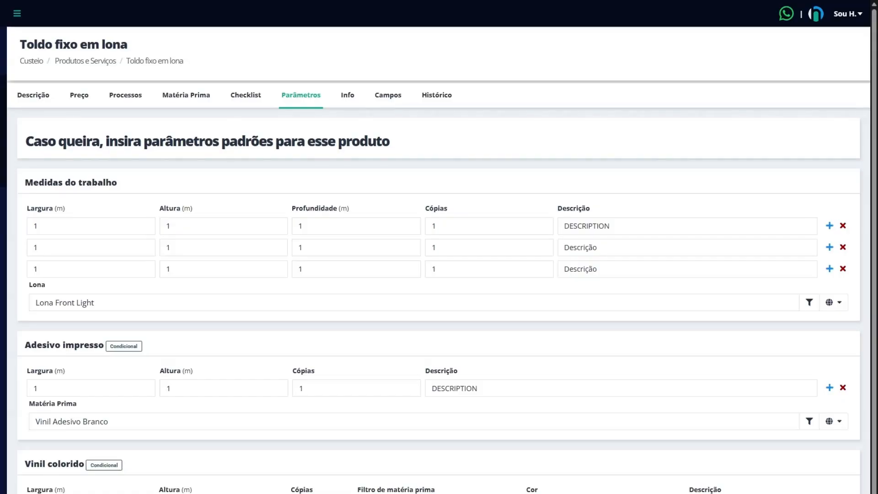
Step: Set the first work measurement row to 3 m wide and 1,20 m high with the description Porta
drag(41, 227, 28, 230)
text(3)
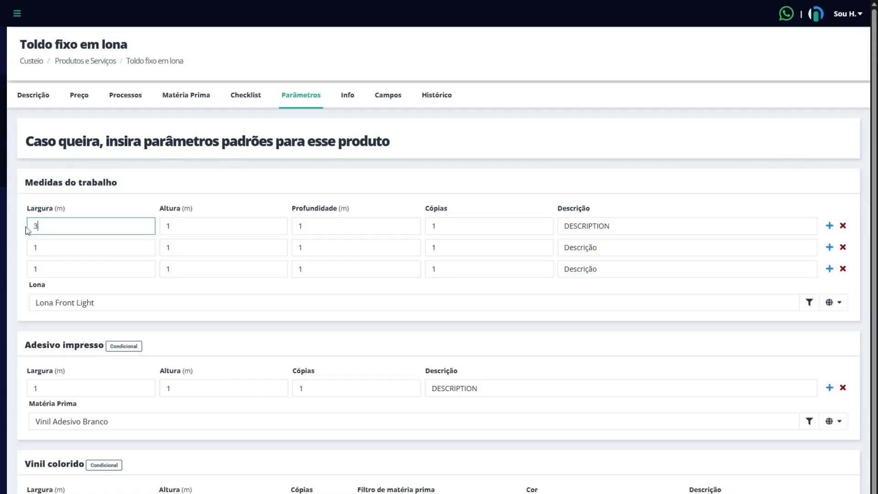
key(Tab)
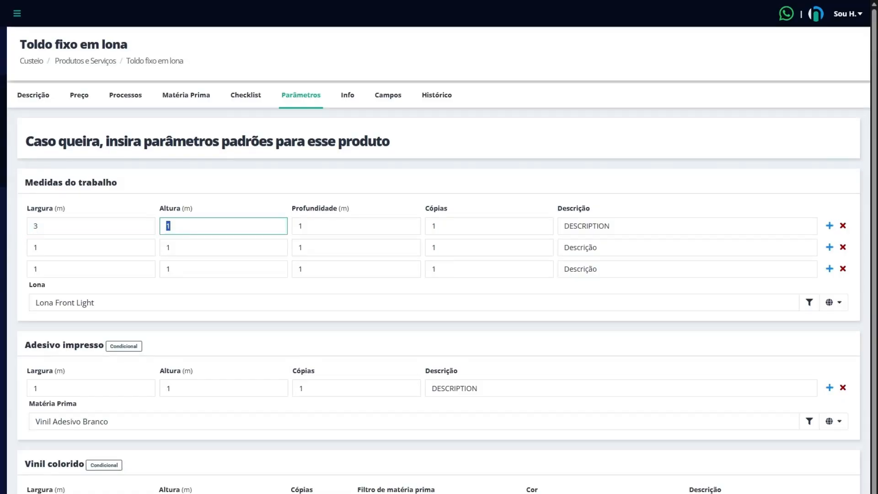
text(1,20)
key(Tab)
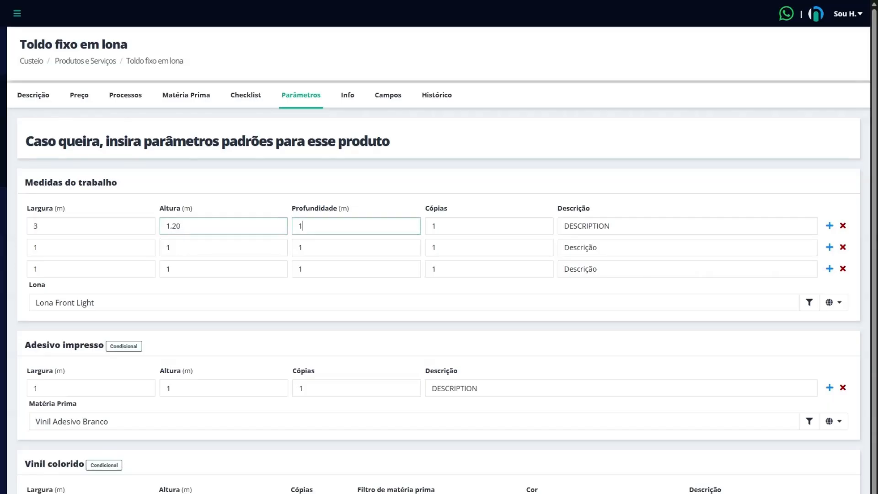
key(Tab)
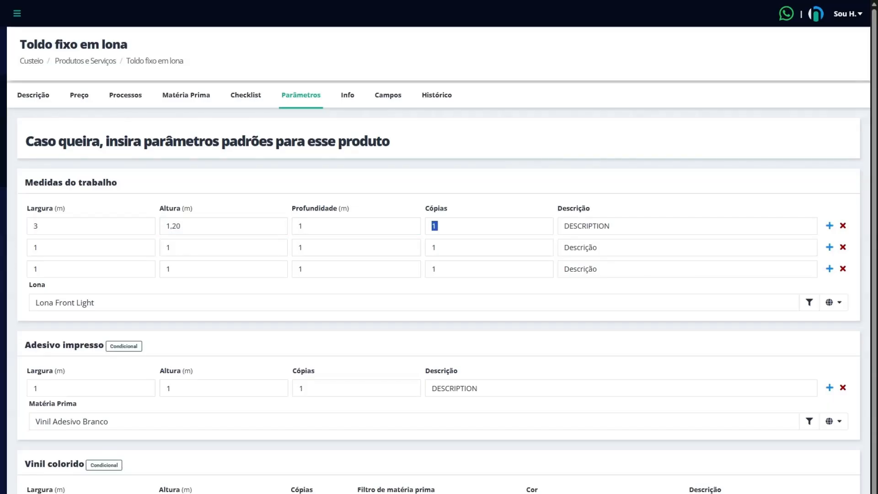
key(Tab)
text(Porta)
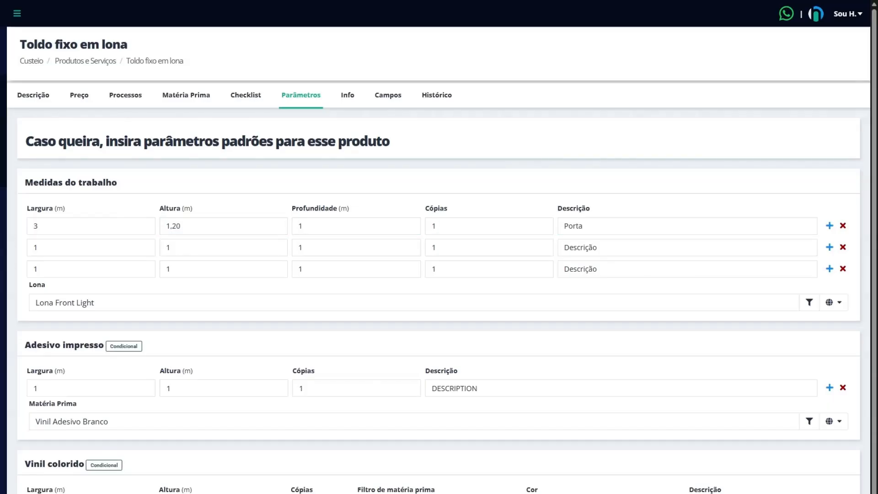
Step: Set the second work measurement row to 1,20 m wide, 0,70 m high and 0,70 m deep with 2 copies
click(38, 247)
text(,20)
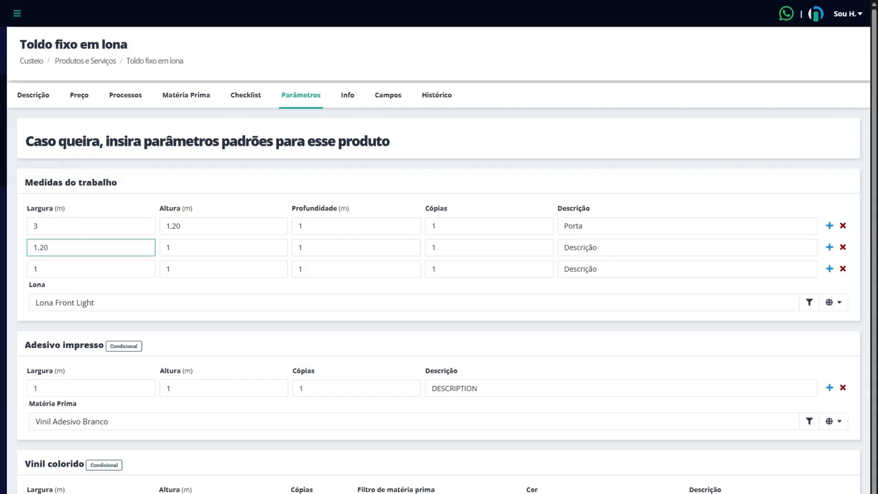
key(Tab)
text(0,70)
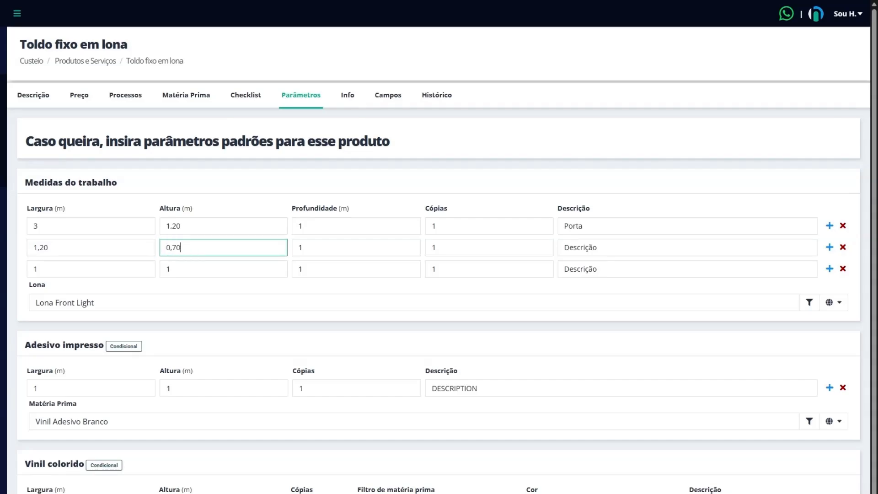
key(Tab)
text(70)
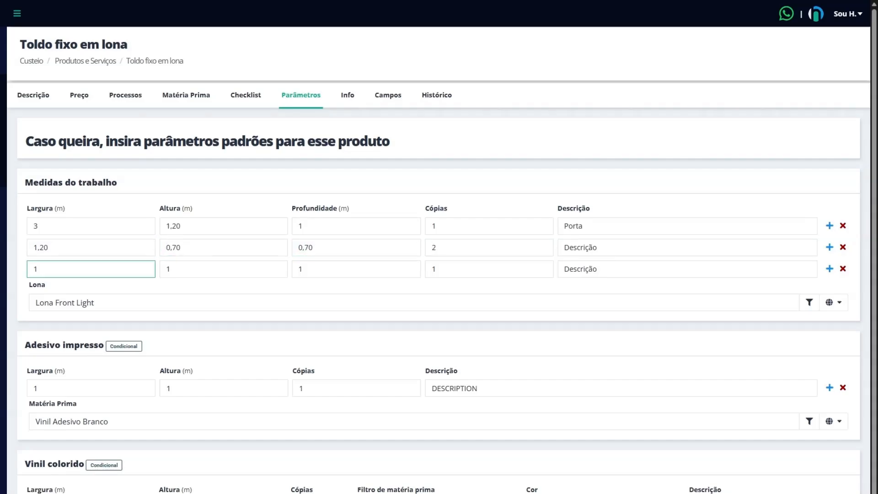
Step: Set the third measurement row's width to 2 m and describe the second and third rows as Janelas frontais and Janela lateral
key(BackSpace)
text(2)
drag(603, 248, 557, 256)
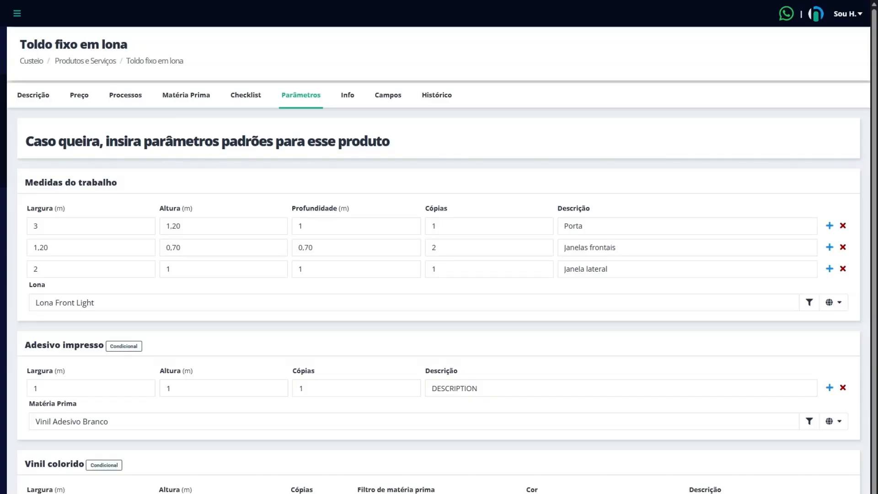
Step: Rename the product as Toldo fixo em lona Hold in its description
click(22, 93)
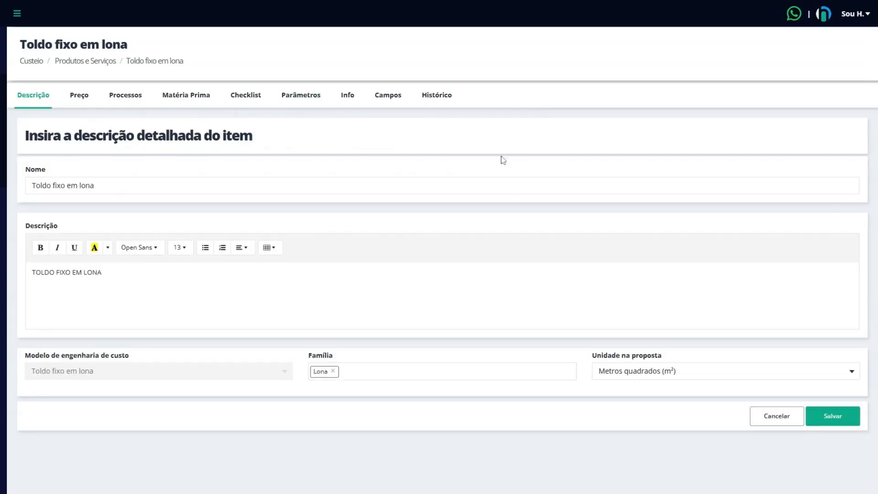
click(503, 185)
text(Hold)
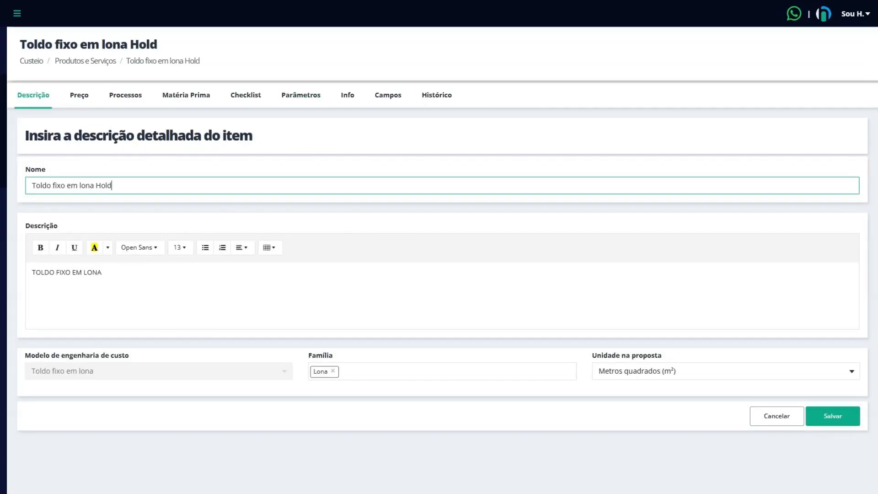
click(405, 113)
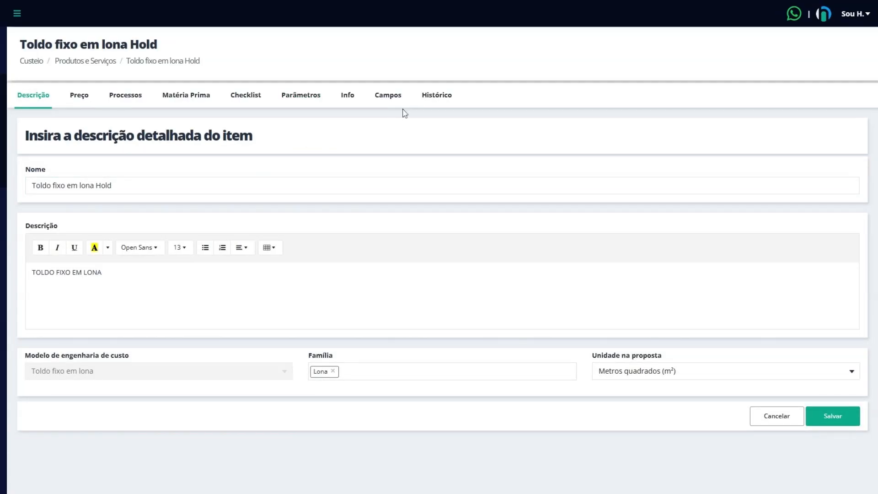
Step: Remove the Janela lateral and Janelas frontais rows from the work measurements
click(312, 105)
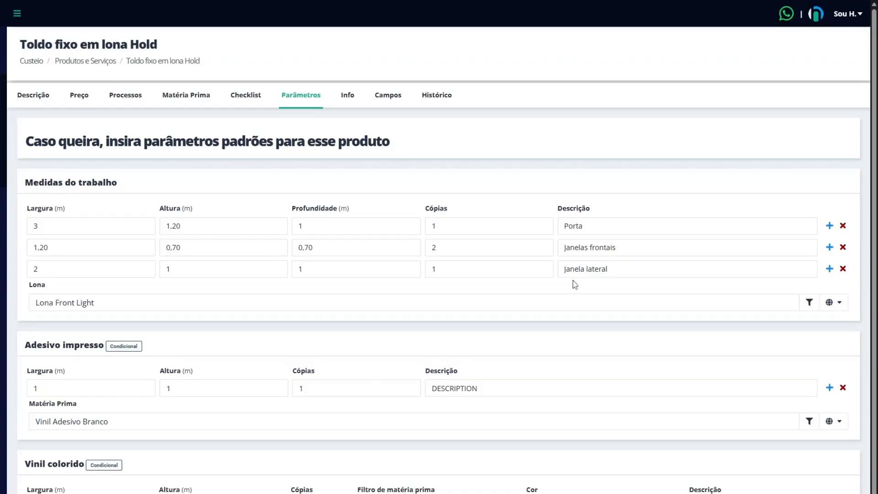
click(844, 268)
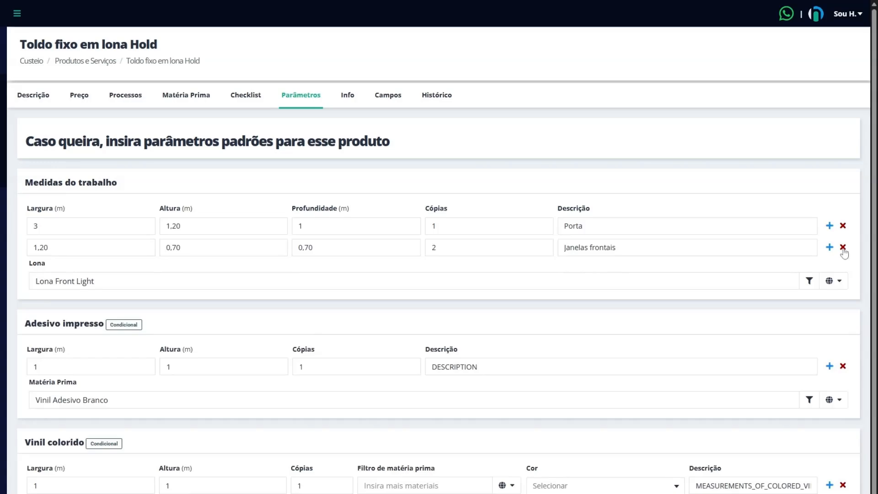
click(842, 247)
Step: Remove the word Hold from the product name so it reads Toldo fixo em lona
click(41, 103)
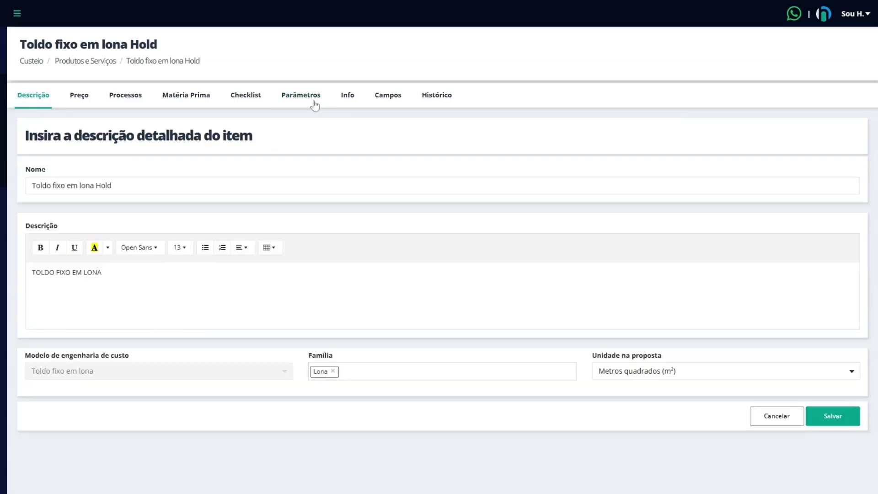
click(111, 185)
key(BackSpace)
key(BackSpace)
key(BackSpace)
key(BackSpace)
key(BackSpace)
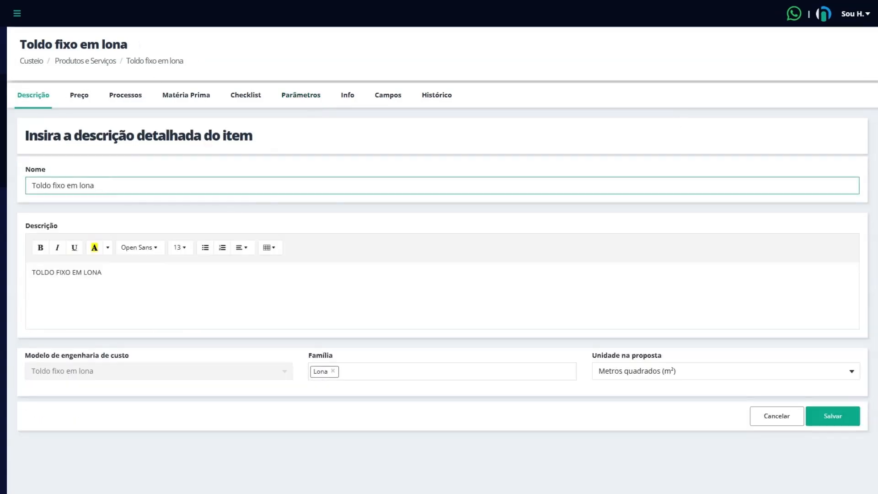
Step: Set the default work measurement row's width and height to 1 m and its description to Medidas
click(301, 95)
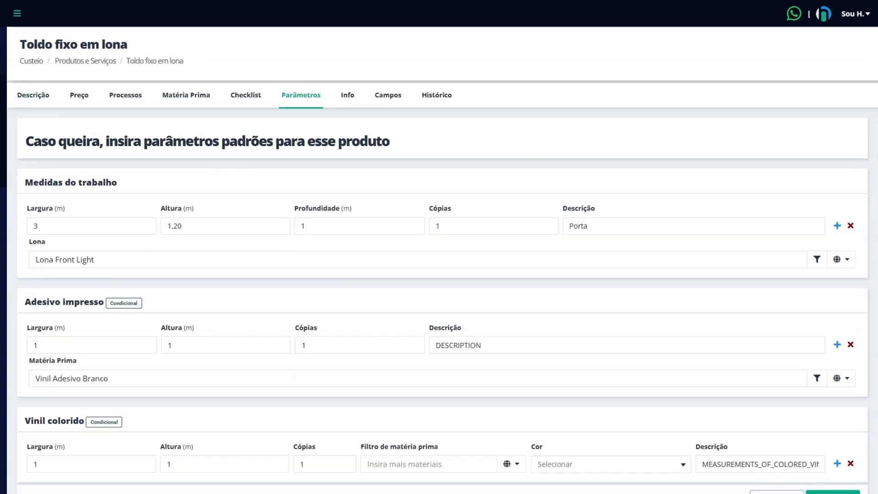
double_click(35, 225)
text(1)
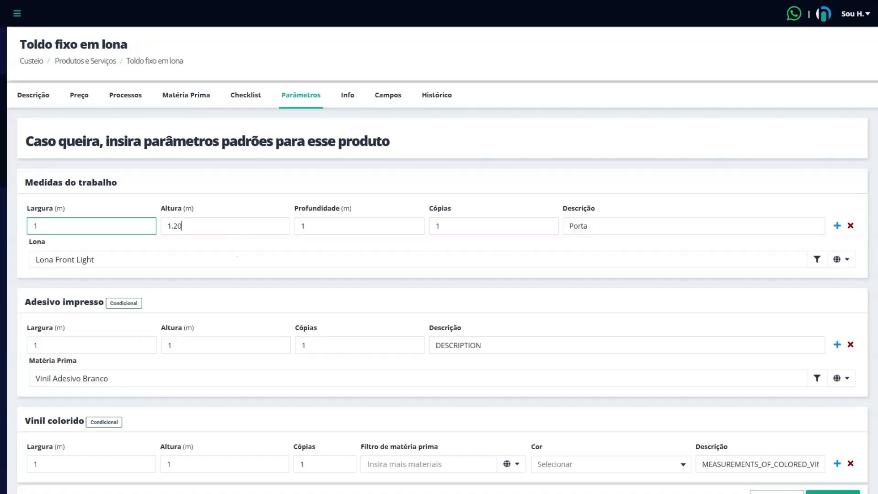
key(Tab)
text(1)
click(599, 198)
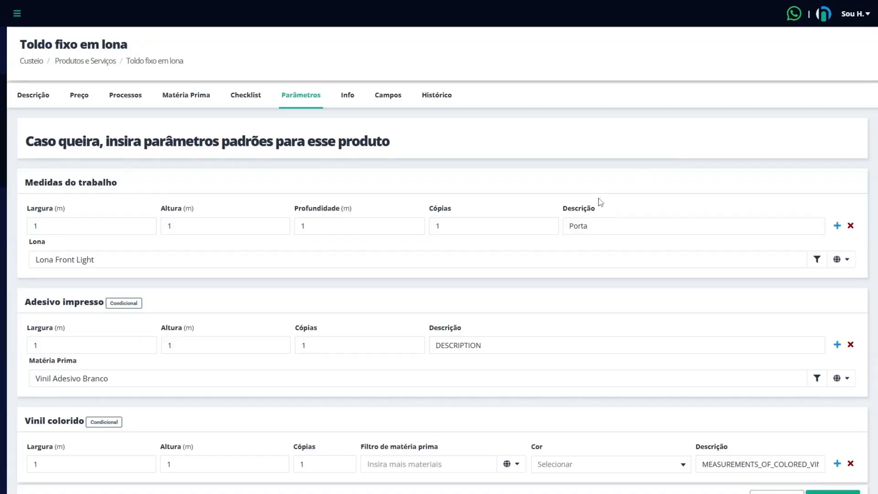
drag(589, 226, 523, 236)
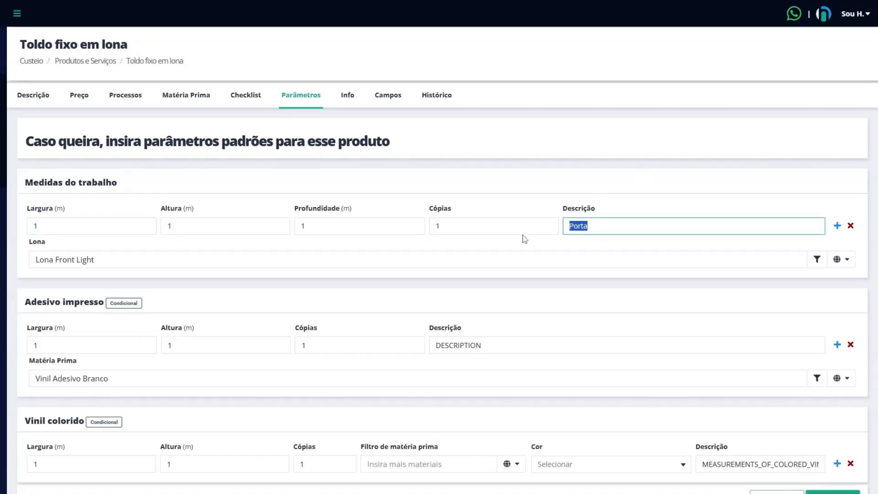
text(Medidas)
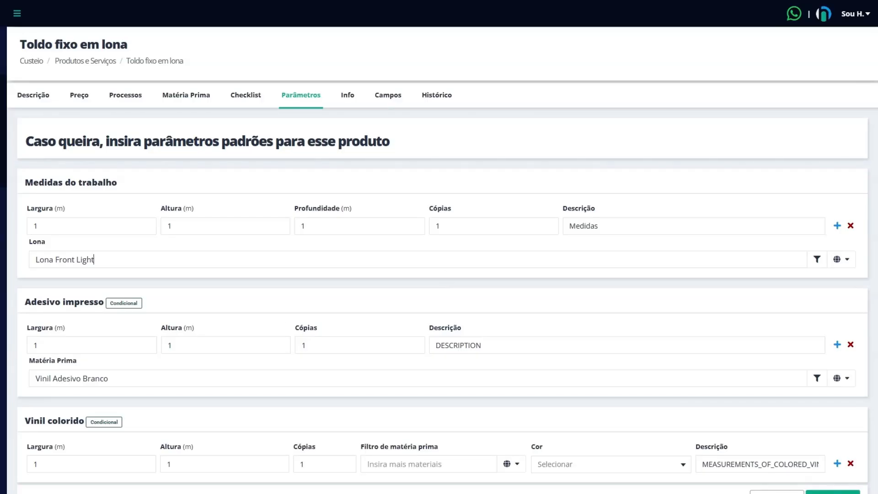
Step: Replace the Lona material with the 2.2 m wide Lona Back Light and include all of its variants in the filter
click(88, 259)
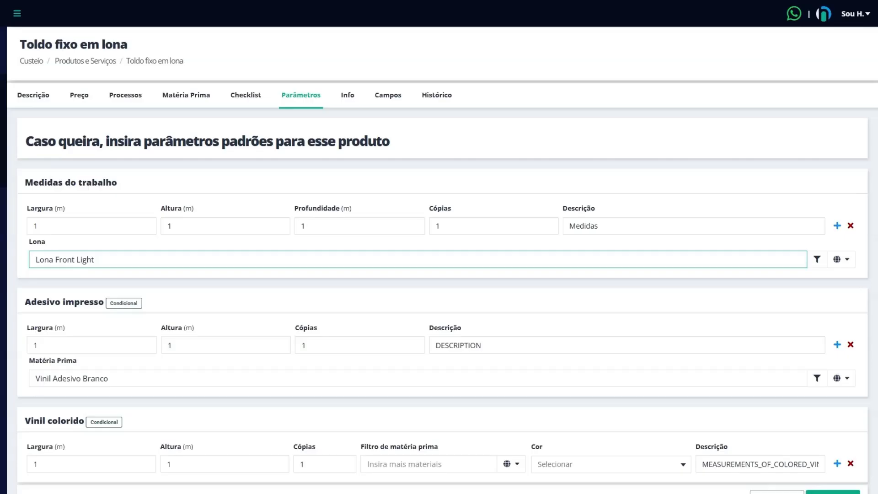
key(BackSpace)
key(BackSpace)
key(BackSpace)
key(BackSpace)
key(BackSpace)
key(BackSpace)
key(BackSpace)
key(BackSpace)
key(BackSpace)
key(BackSpace)
key(BackSpace)
key(BackSpace)
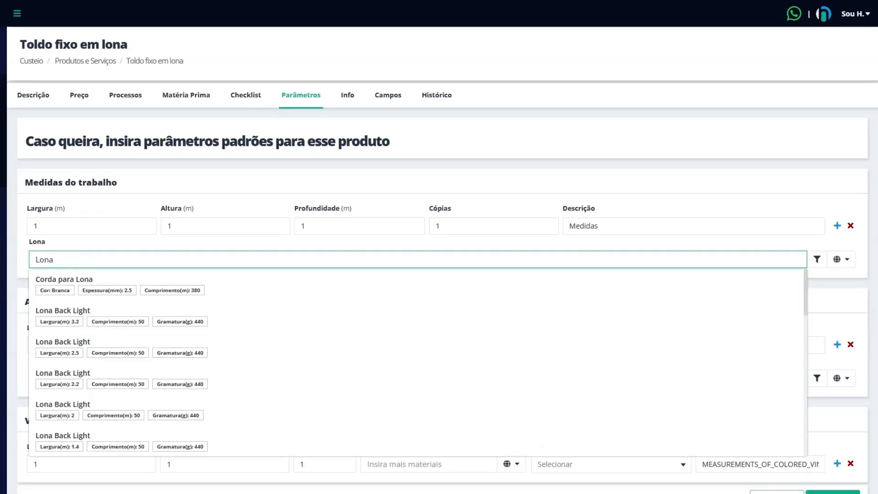
scroll(94, 337, down, 4)
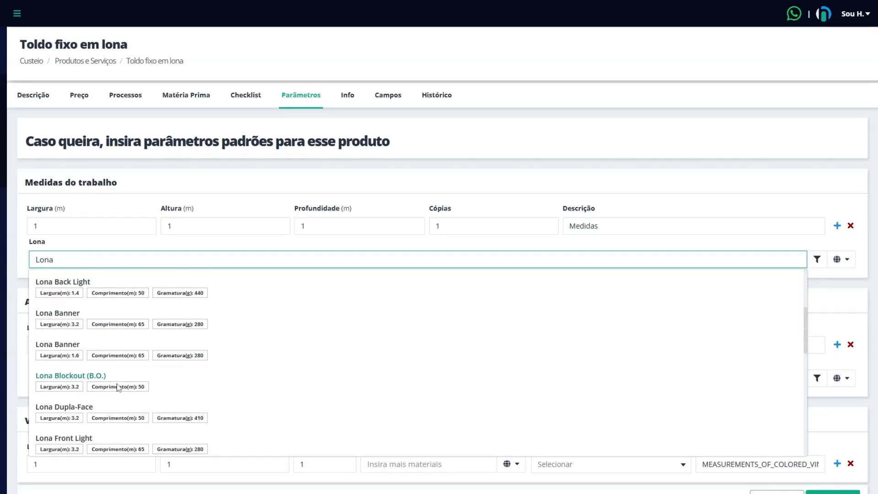
scroll(117, 389, down, 3)
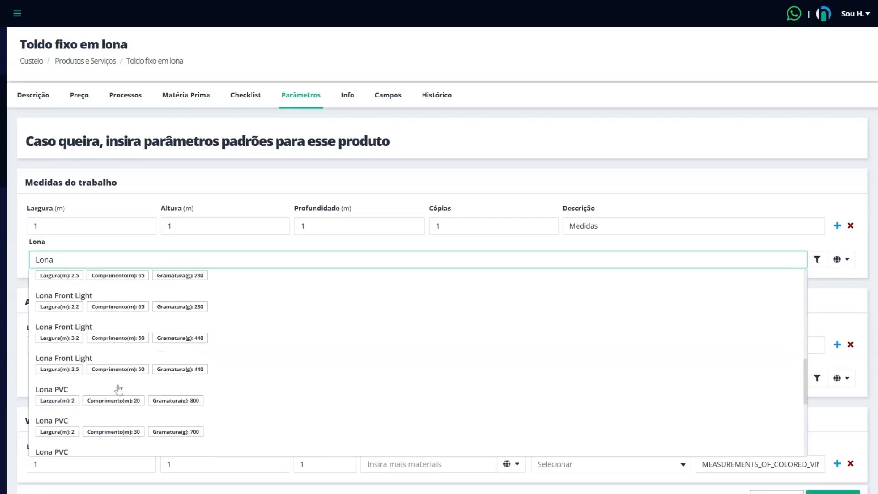
scroll(264, 317, up, 5)
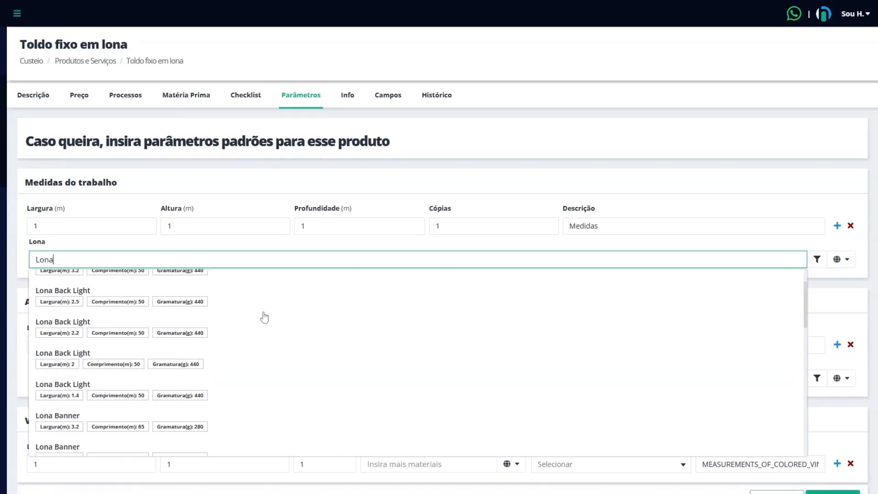
click(90, 333)
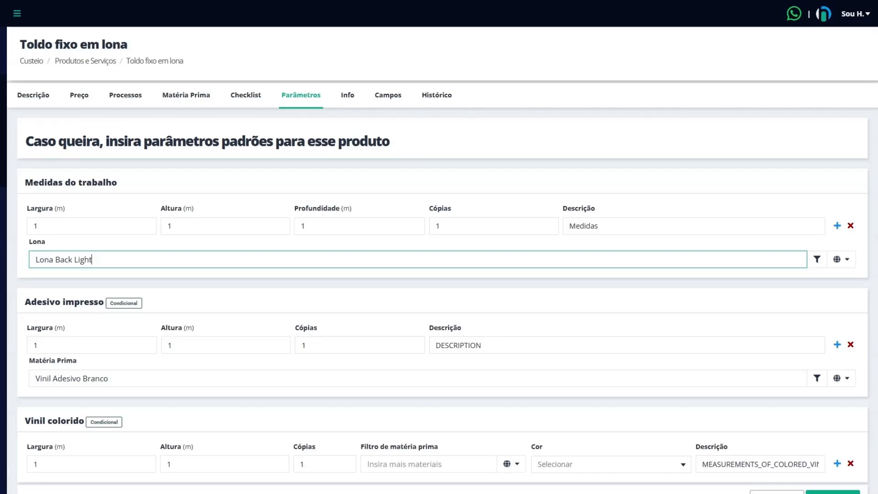
click(818, 265)
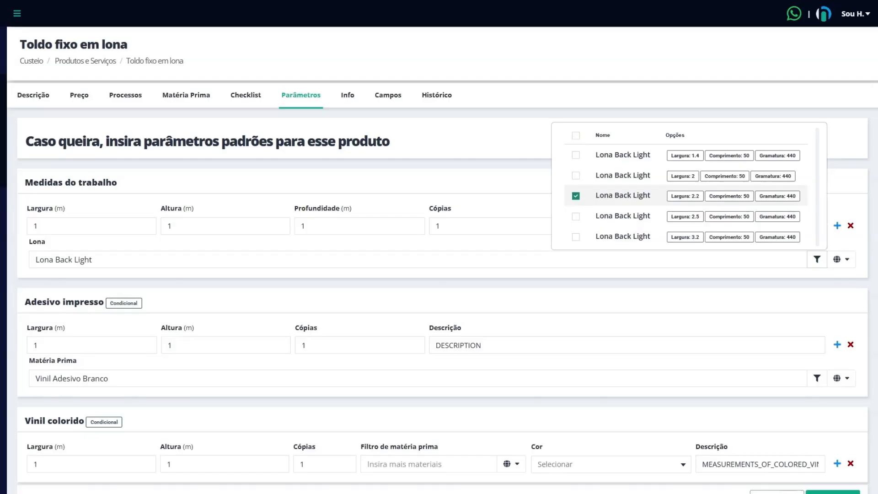
click(575, 137)
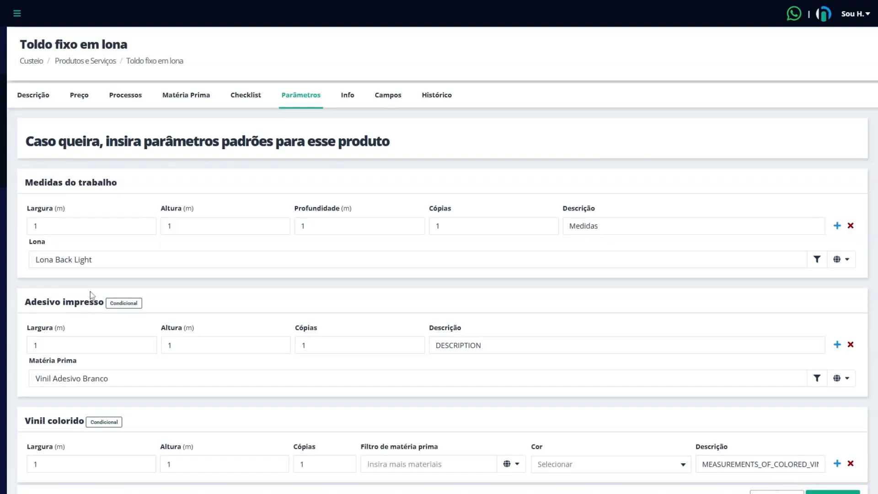
Step: Compare the conditional Adesivo impresso and Vinil colorido parameter sections with the special finish options in the checklist
drag(24, 305, 105, 304)
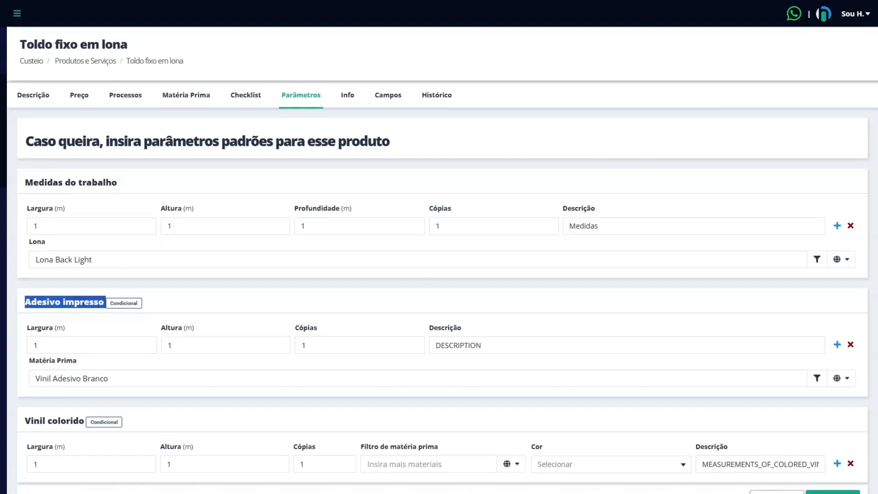
drag(25, 424, 79, 421)
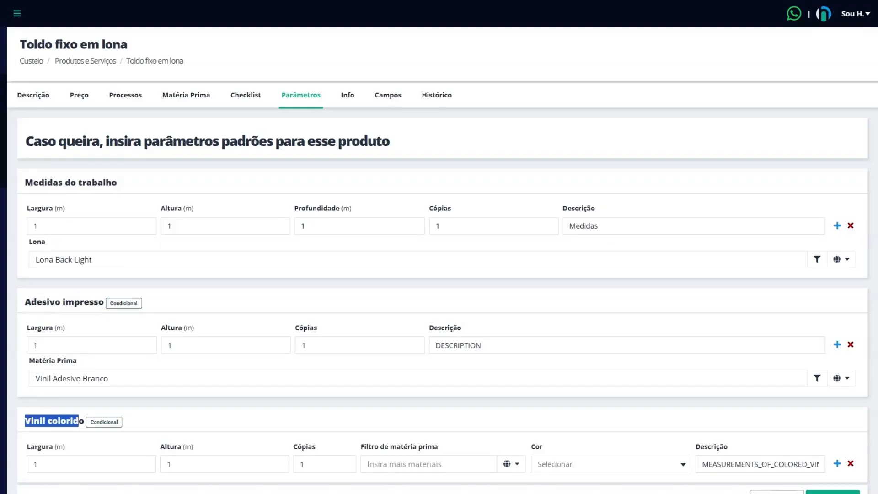
click(116, 310)
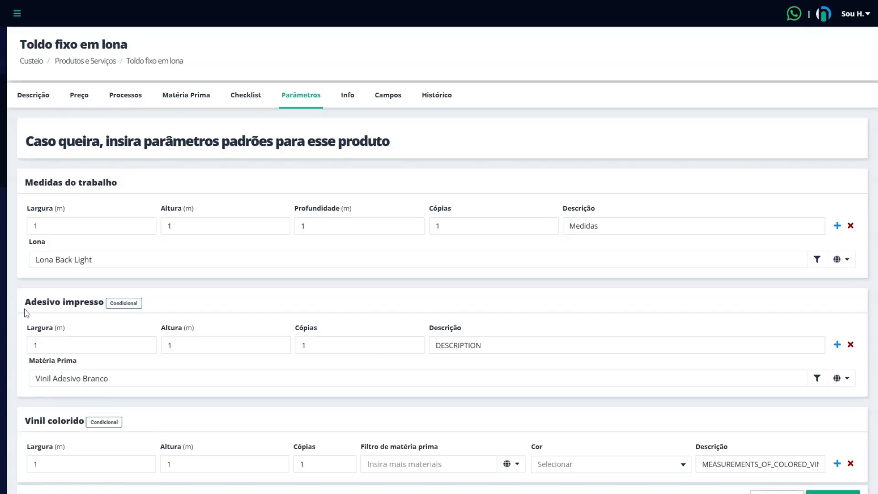
drag(25, 308, 140, 310)
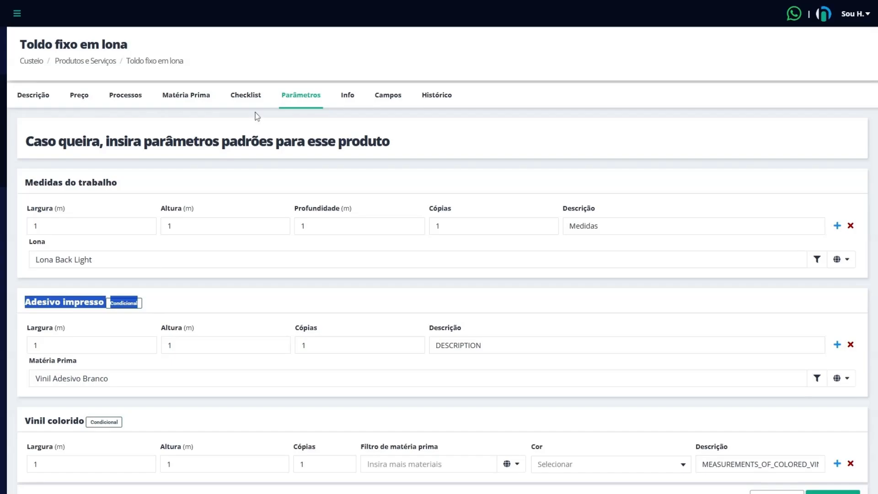
click(247, 97)
click(744, 195)
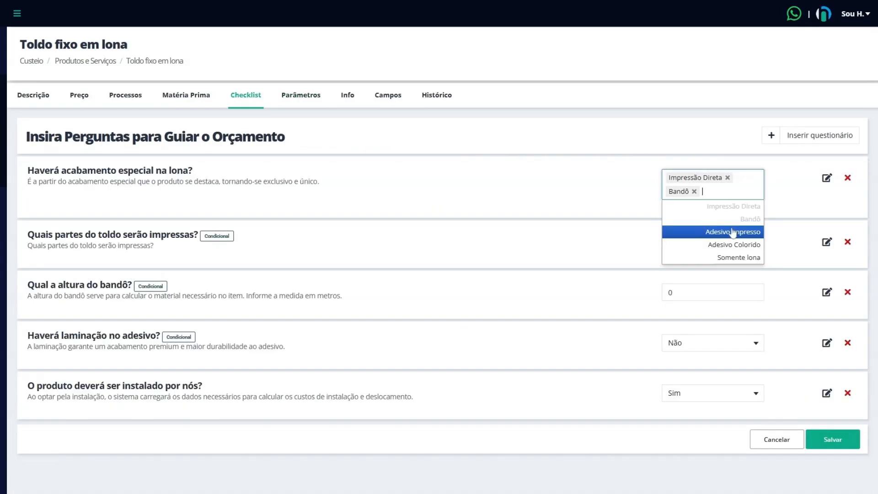
click(302, 96)
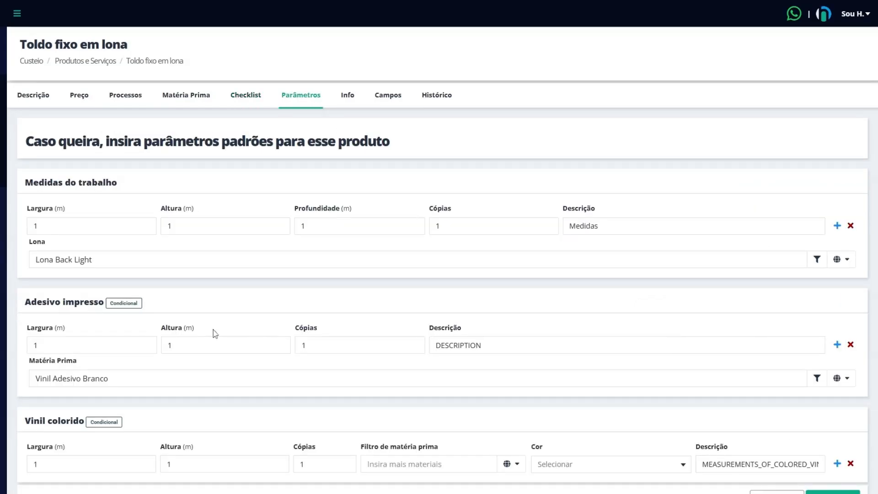
drag(26, 420, 98, 421)
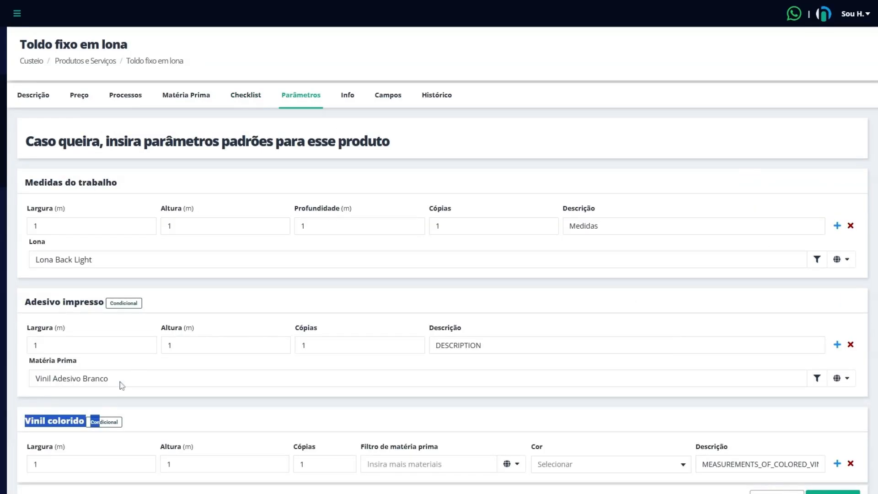
click(246, 96)
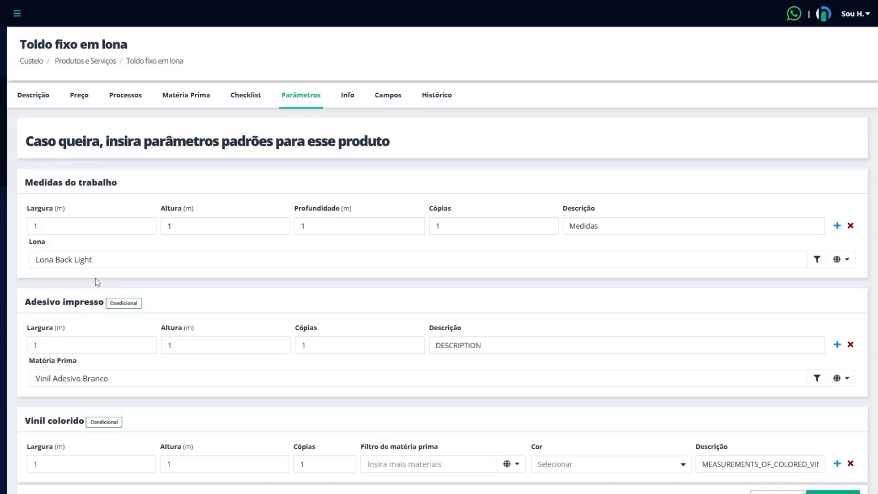
click(59, 346)
click(188, 345)
click(183, 378)
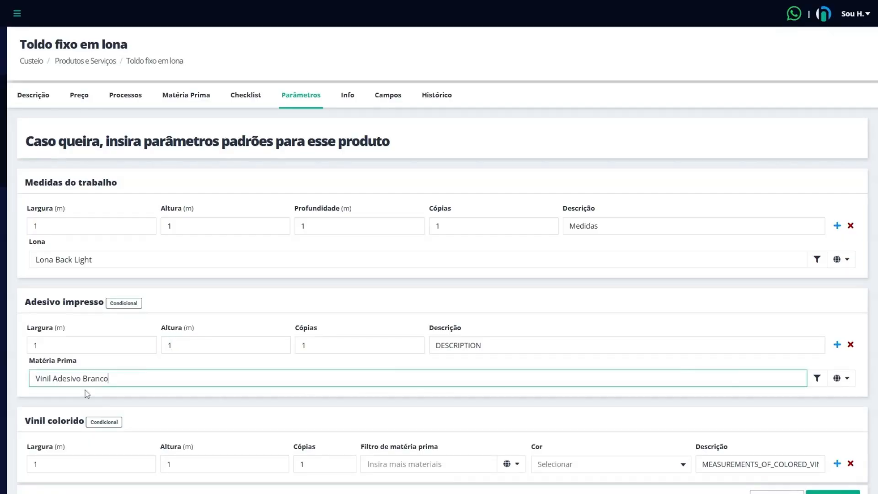
click(26, 384)
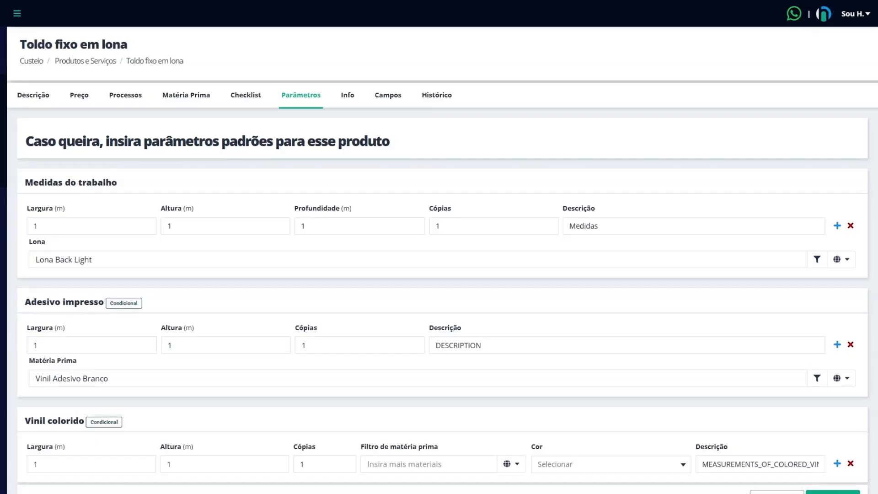
Step: Limit the Adesivo impresso raw material filter to the GLOSS variants of Vinil Adesivo Branco in widths 1.06, 1.27 and 1.52
click(817, 378)
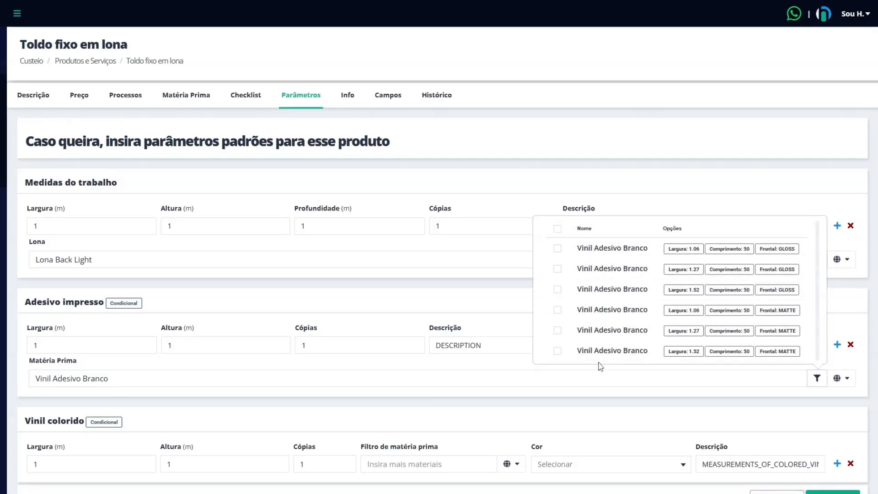
click(557, 229)
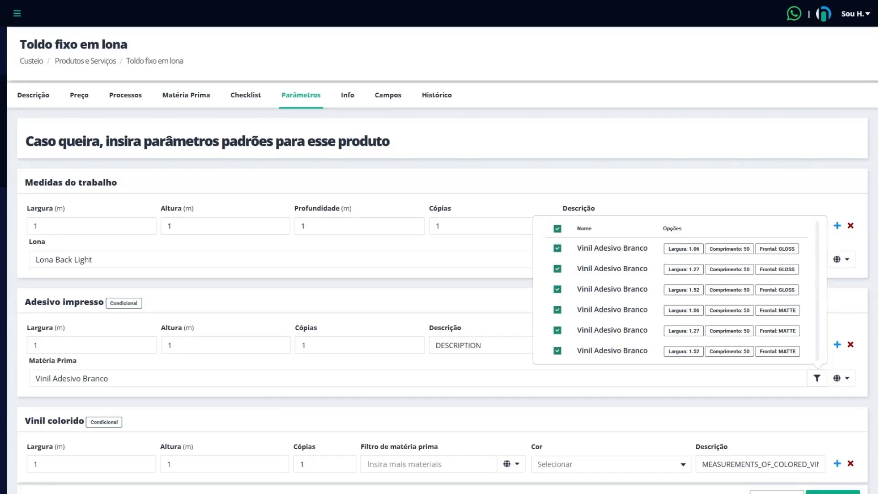
click(557, 350)
click(557, 330)
click(558, 309)
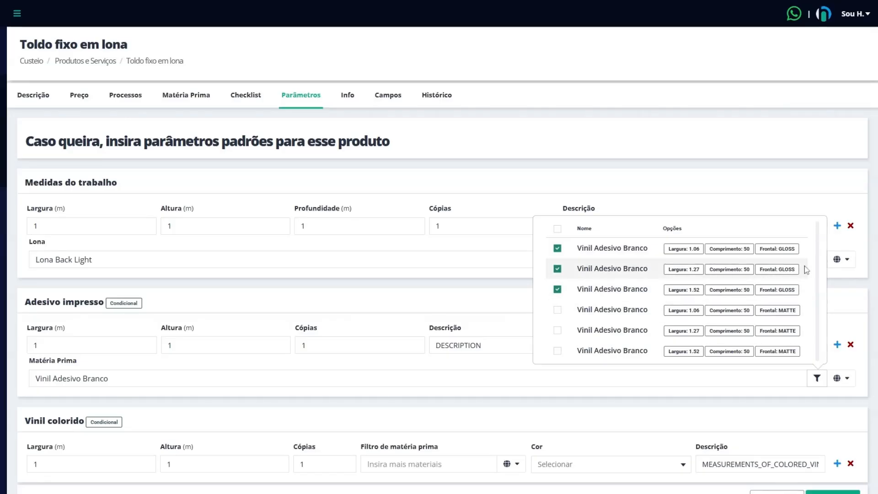
click(838, 363)
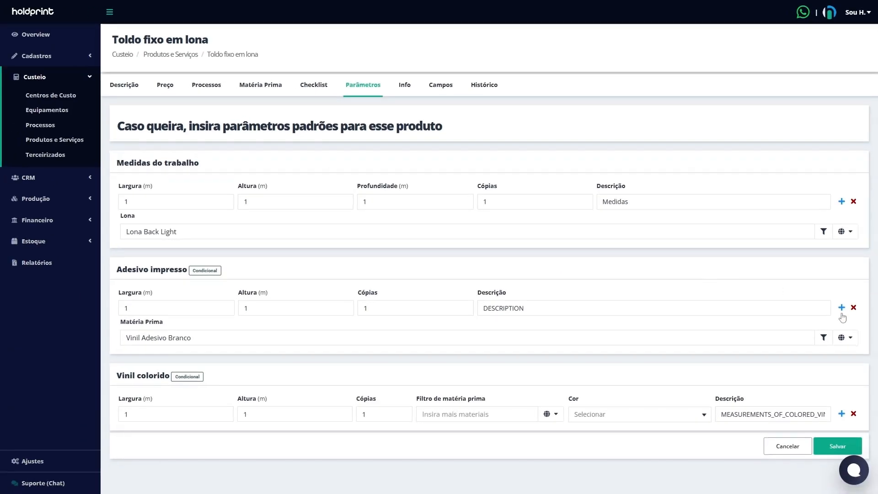
Step: Add a second measurement row to Adesivo impresso and describe both rows as Descrição
click(841, 312)
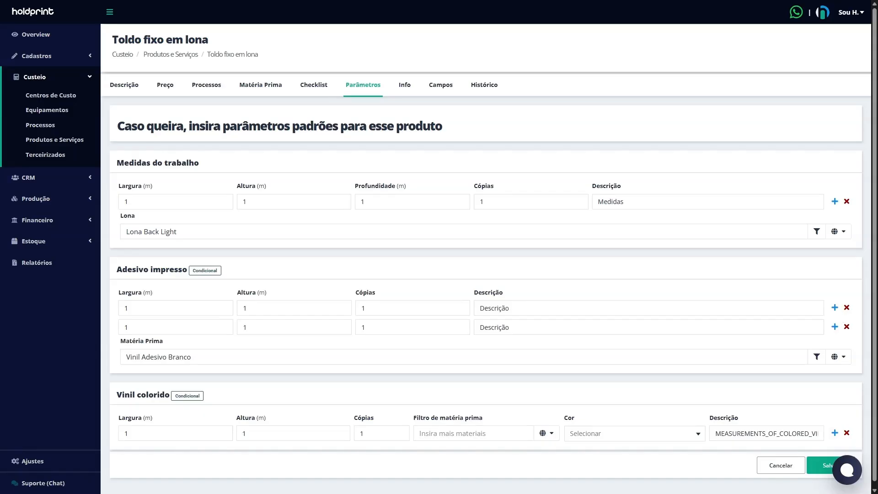
click(467, 313)
Step: Set the Vinil colorido raw material to Vinil Adesivo Colorido and its colour to Azul
scroll(602, 383, down, 1)
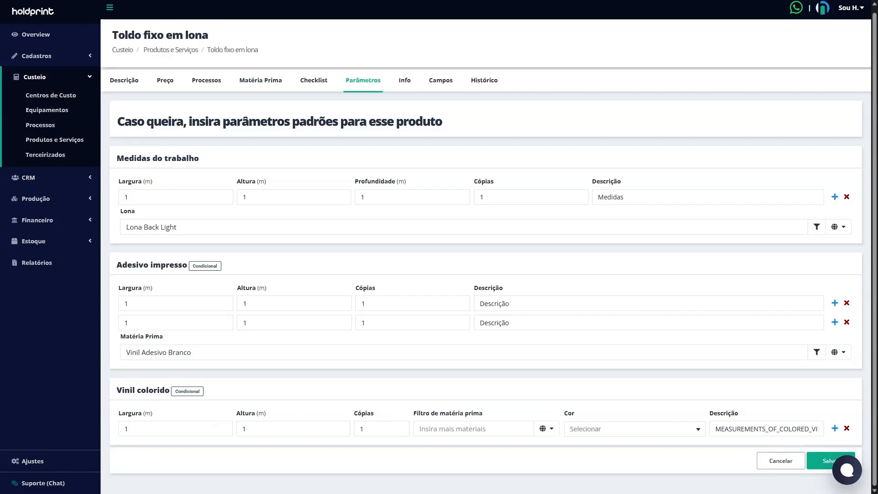
click(473, 429)
scroll(468, 347, down, 3)
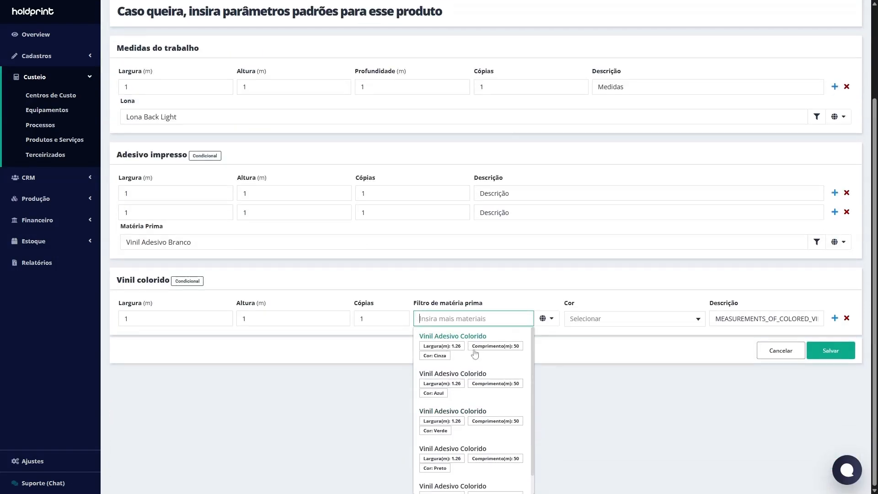
click(450, 394)
click(644, 428)
click(633, 441)
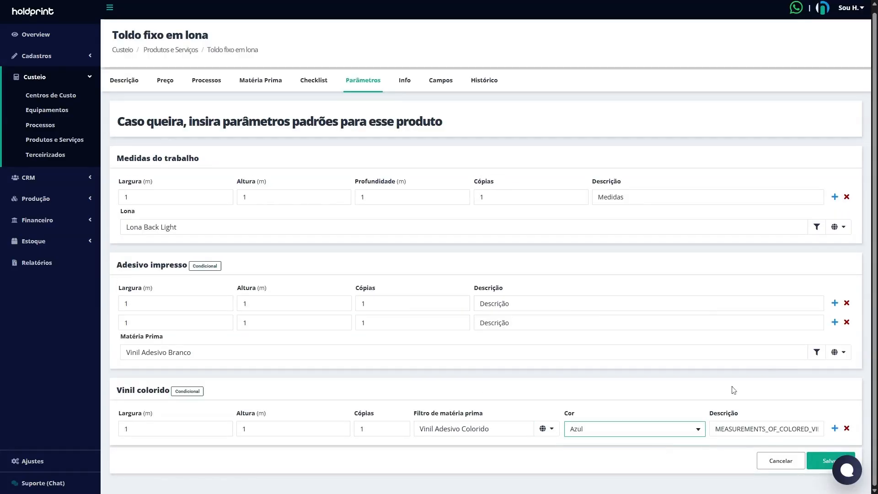
Step: Replace the Vinil colorido row's description with Descrição
click(780, 428)
double_click(781, 429)
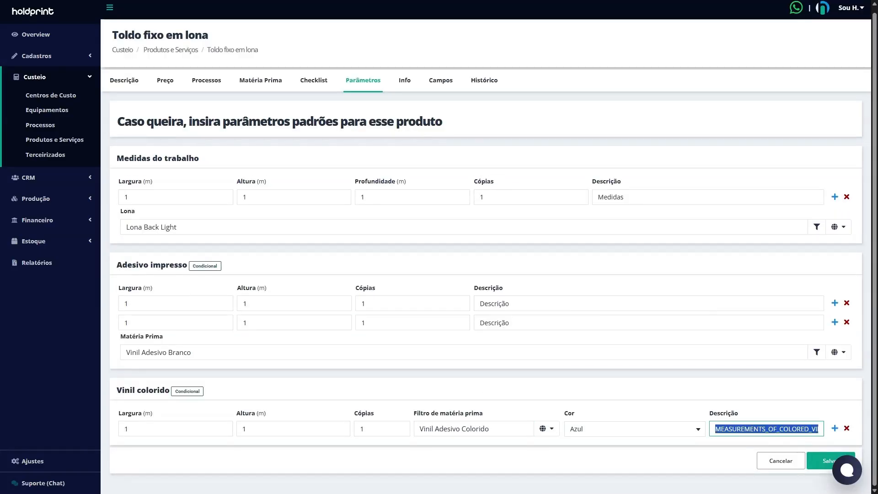
text(Descrição)
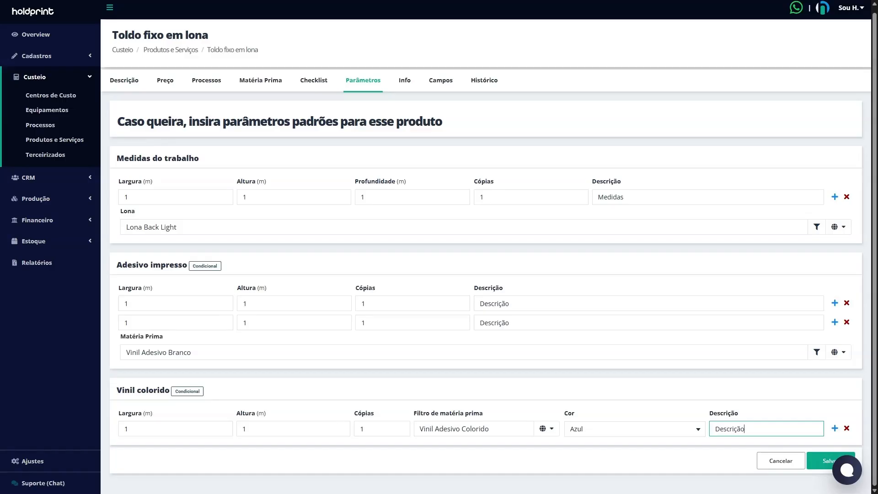
Step: Add a second measurement row to the Vinil colorido section
click(835, 429)
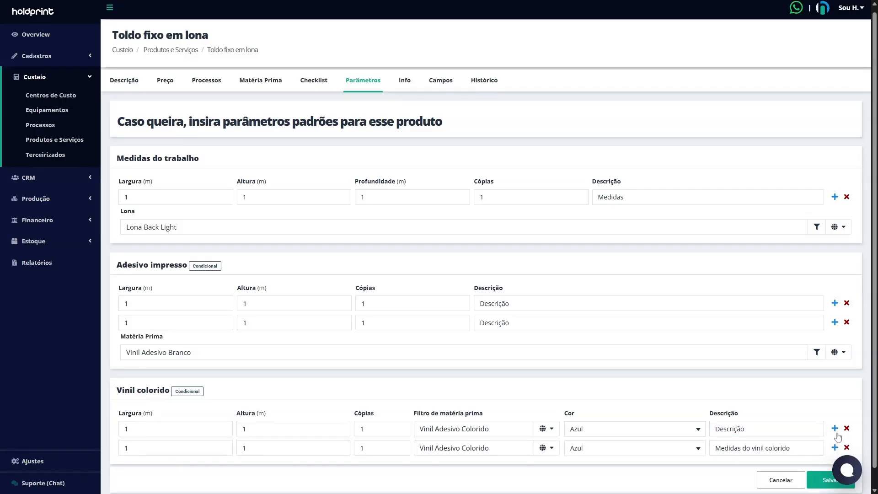
drag(137, 449, 112, 450)
click(256, 448)
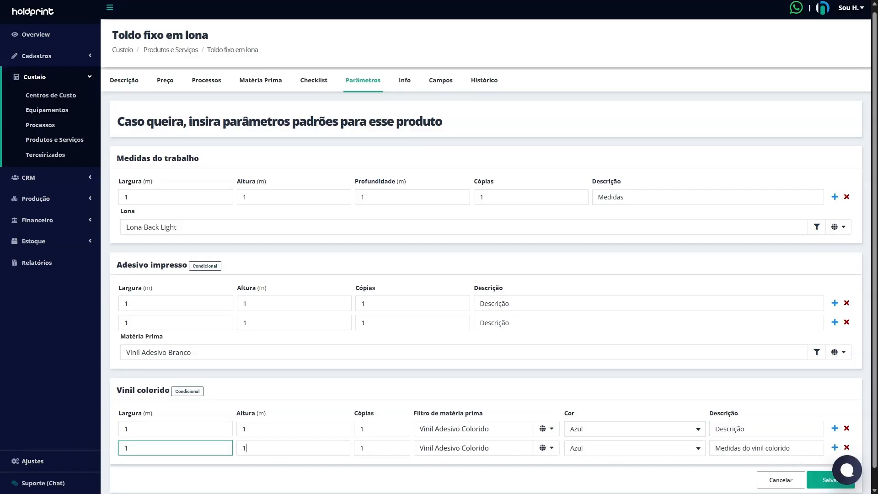
Step: Try the Cinza version of Vinil Adesivo Colorido as the second Vinil colorido row's raw material, with Cinza as its colour
click(377, 448)
click(488, 448)
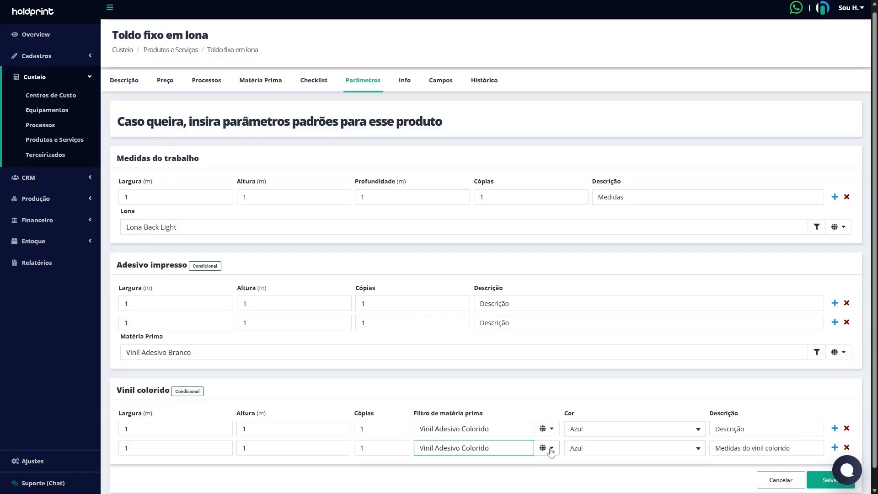
key(BackSpace)
key(BackSpace)
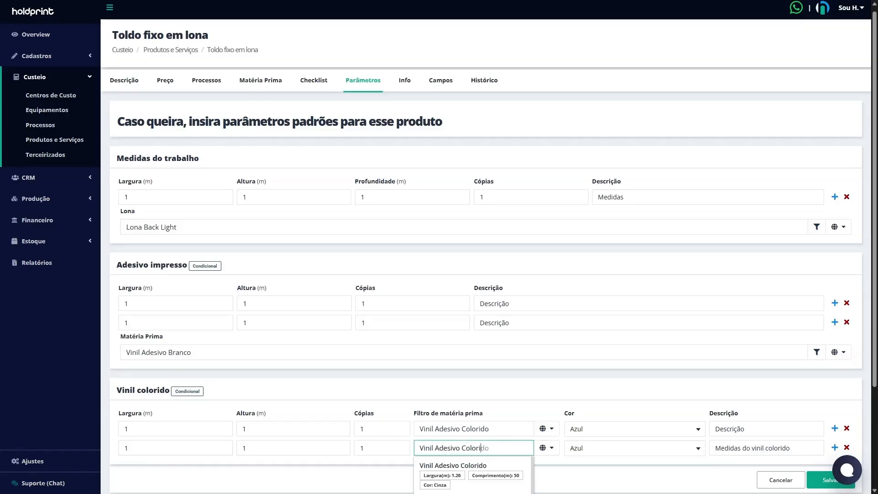
scroll(481, 455, down, 3)
click(486, 394)
click(676, 428)
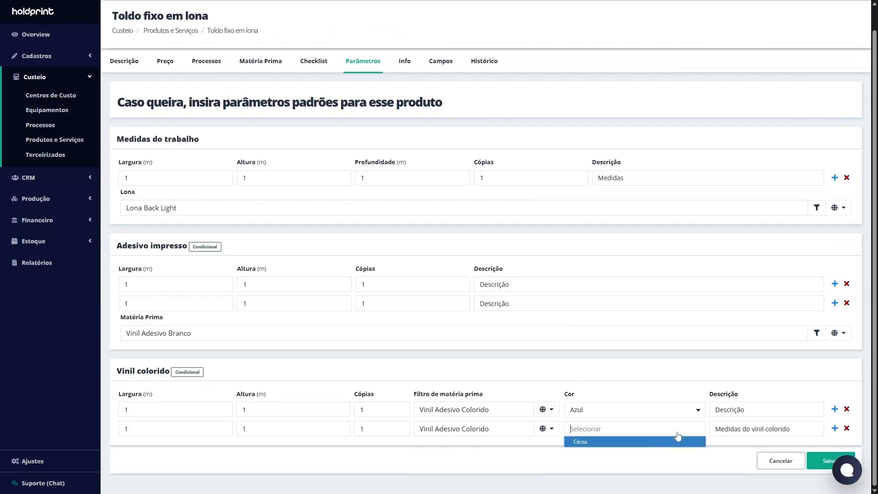
click(572, 450)
Step: Remove the second measurement rows from Vinil colorido and Adesivo impresso, and save the parameters
click(846, 429)
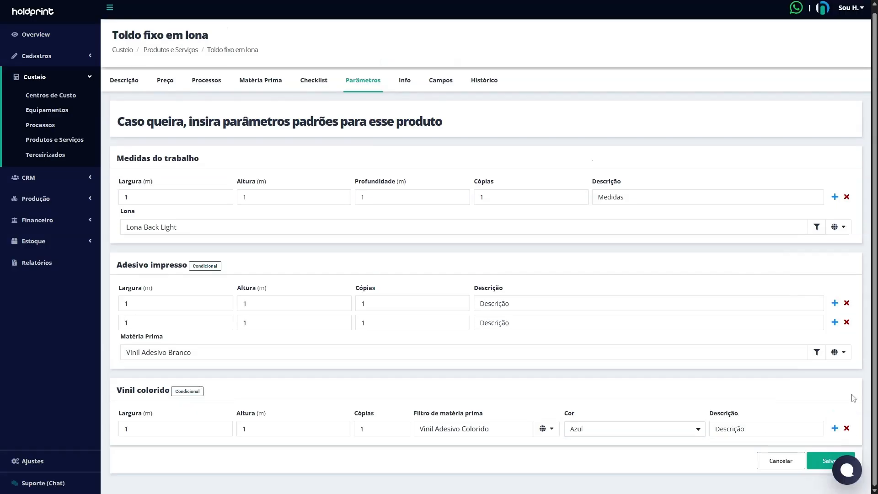
click(846, 322)
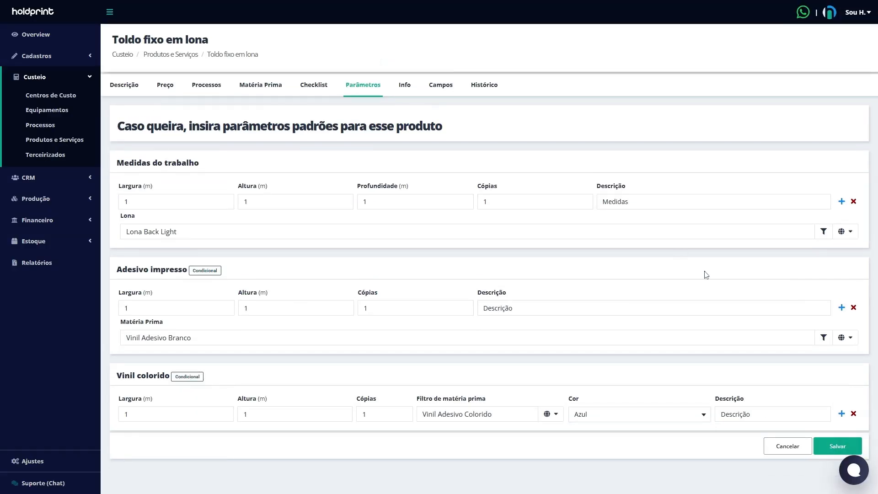
click(833, 448)
Step: Set the product's standard sale price calculation method to Por Margem and check its margin details without changing them
click(163, 87)
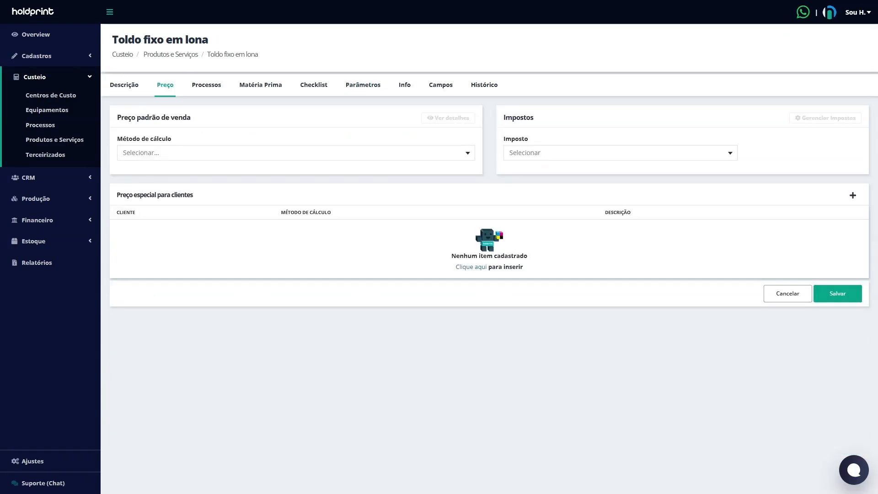
drag(131, 117, 175, 118)
click(506, 119)
drag(505, 118, 533, 118)
click(448, 153)
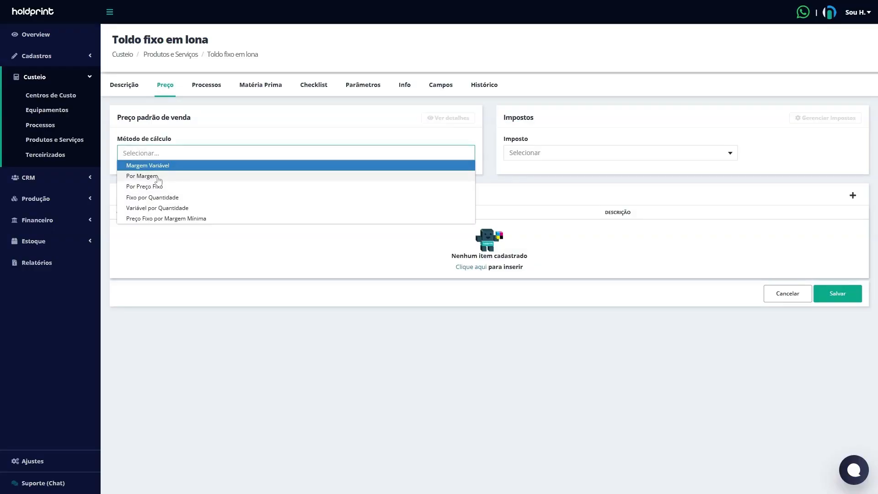
click(158, 177)
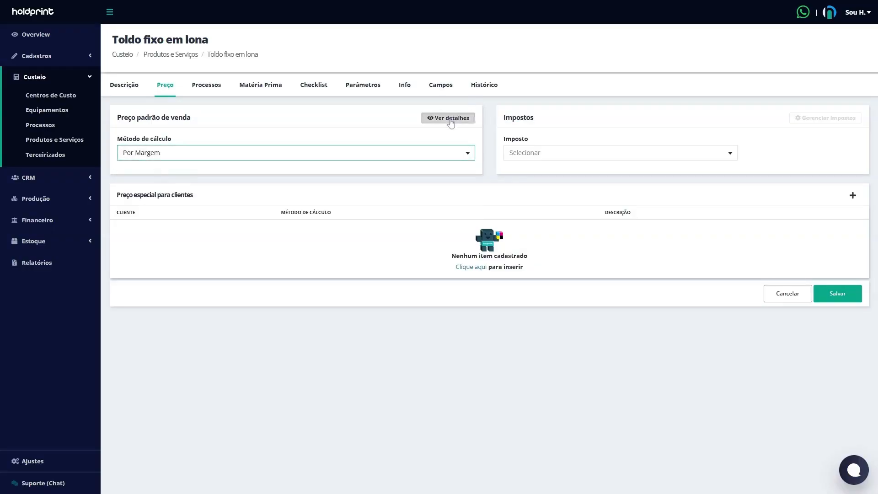
click(449, 118)
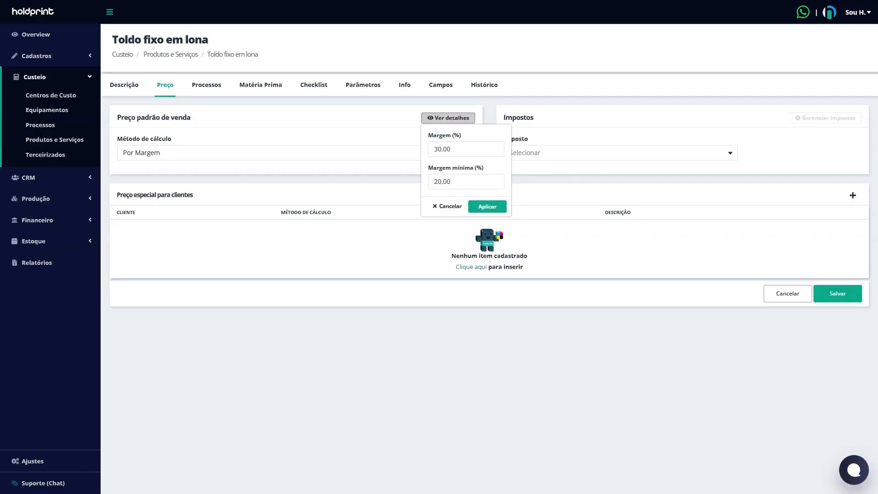
click(442, 205)
Step: Set the product's tax to Venda de Produto and save the pricing
click(620, 154)
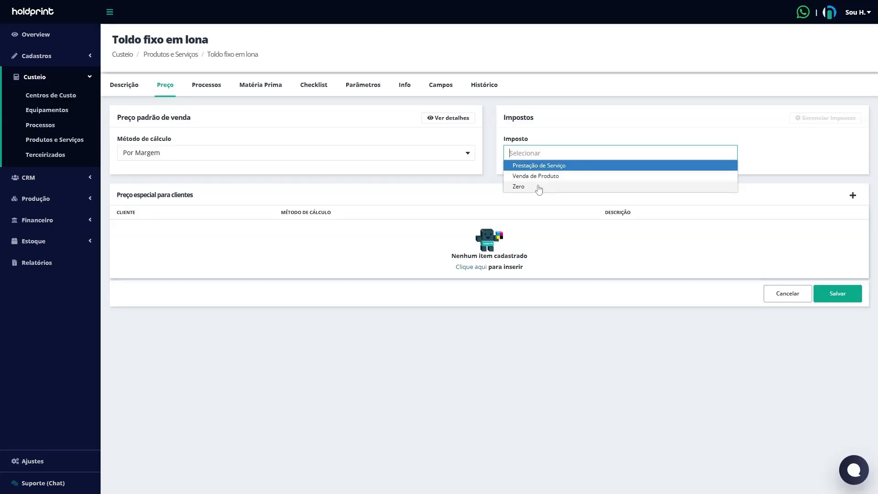
click(567, 176)
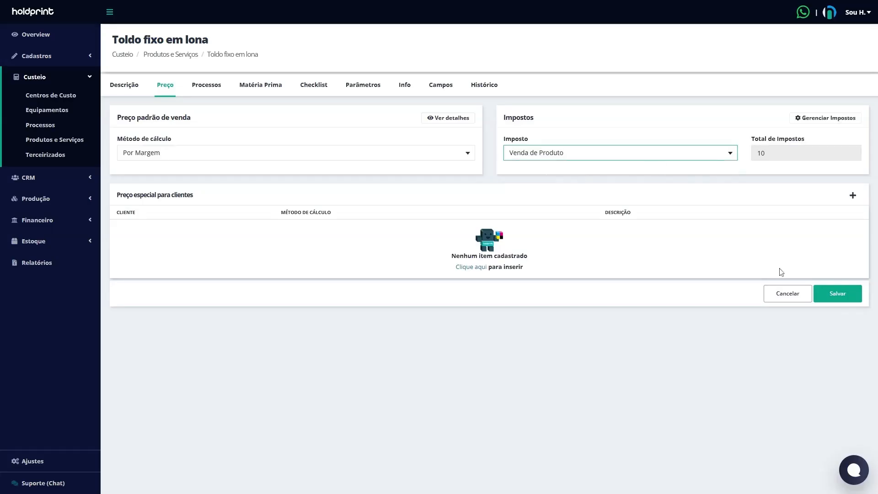
click(830, 302)
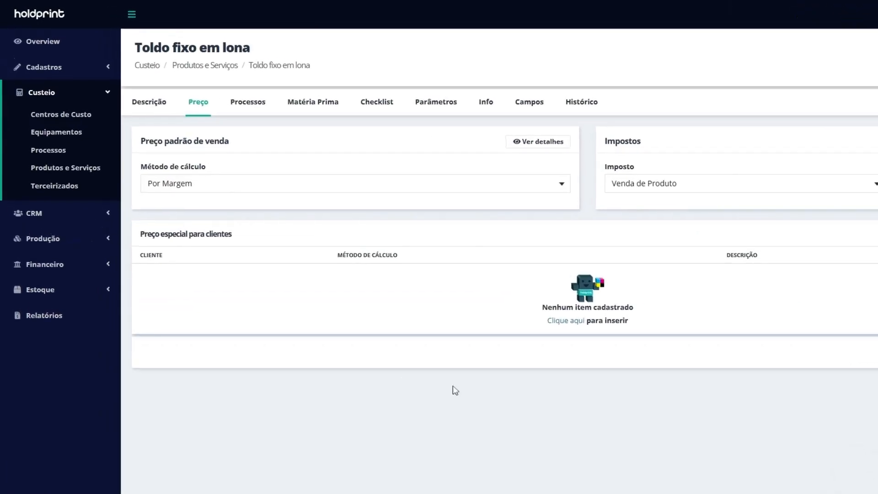
Step: Start a new item in the CRM proposal #souhold, choosing Toldo fixo em lona from the Toldo category
click(89, 221)
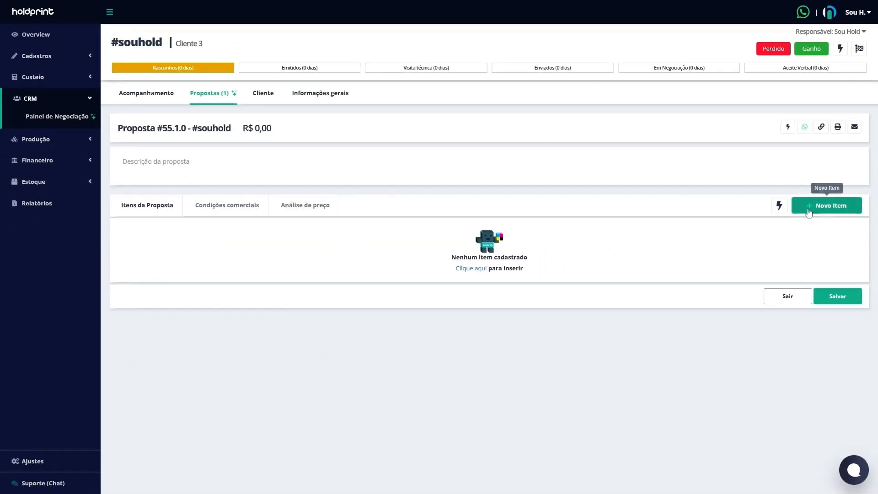
click(830, 206)
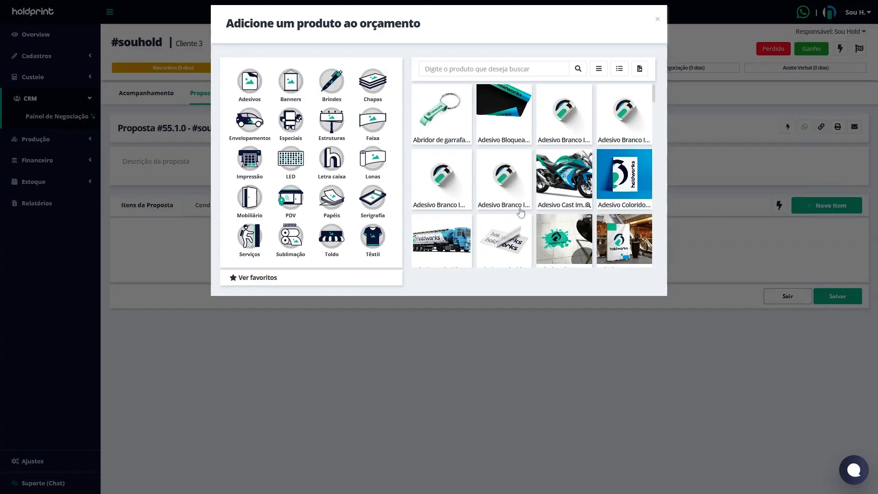
click(338, 247)
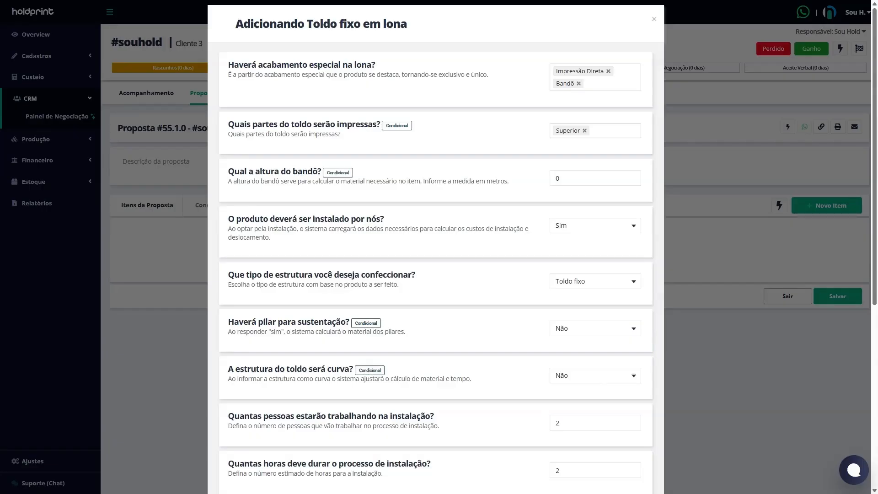
Step: Examine the special finish options available for the awning's canvas
drag(234, 65, 388, 70)
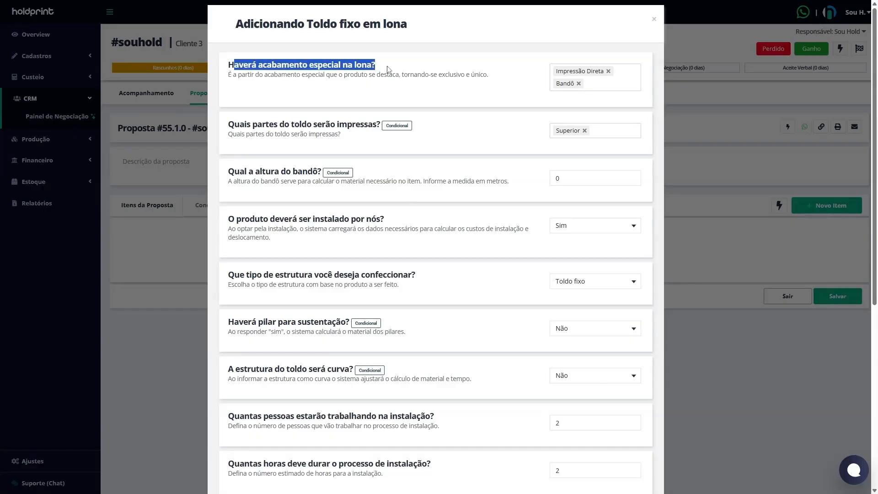
click(594, 84)
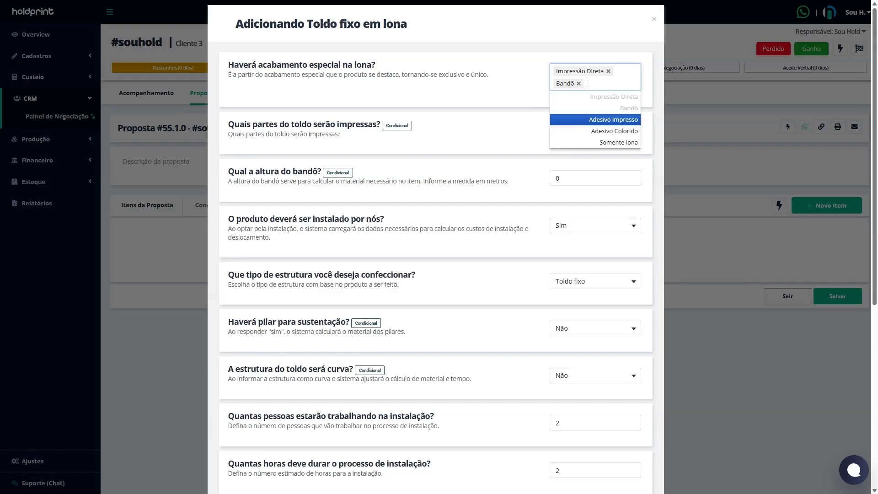
click(624, 49)
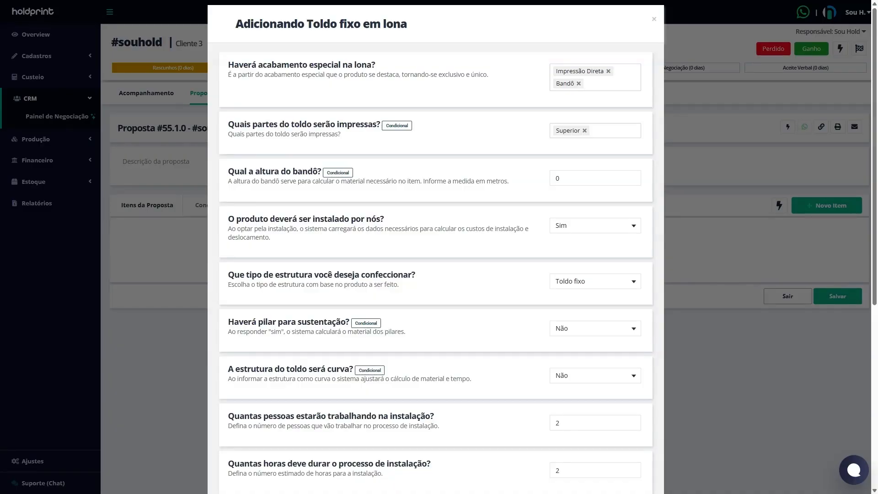
Step: Try Adesivo impresso in place of Impressão Direta as the canvas's special finish, and restore Impressão Direta
click(608, 72)
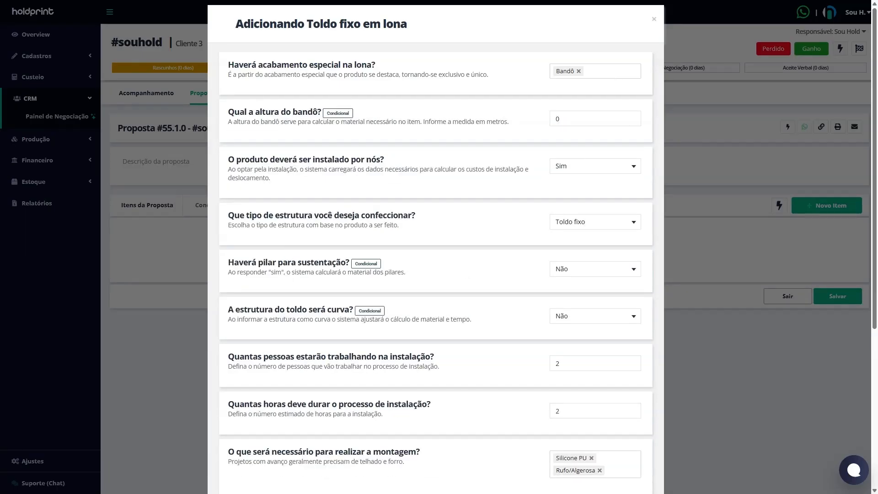
click(608, 72)
click(618, 109)
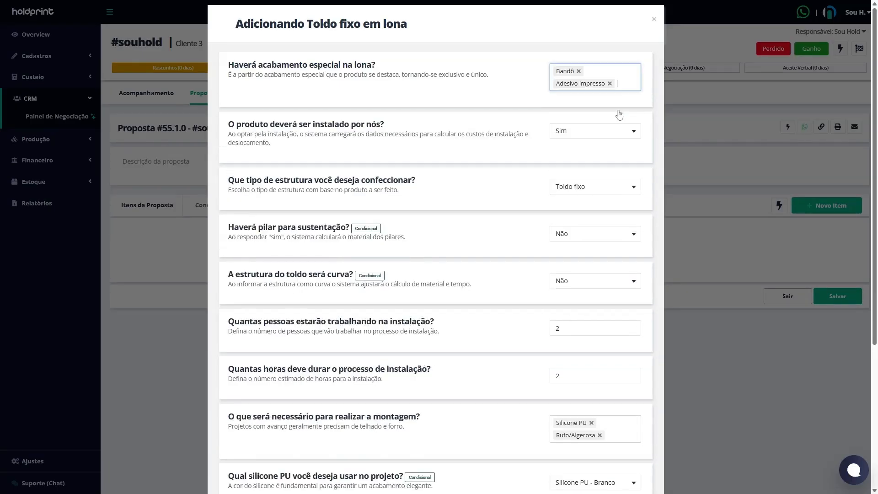
click(610, 84)
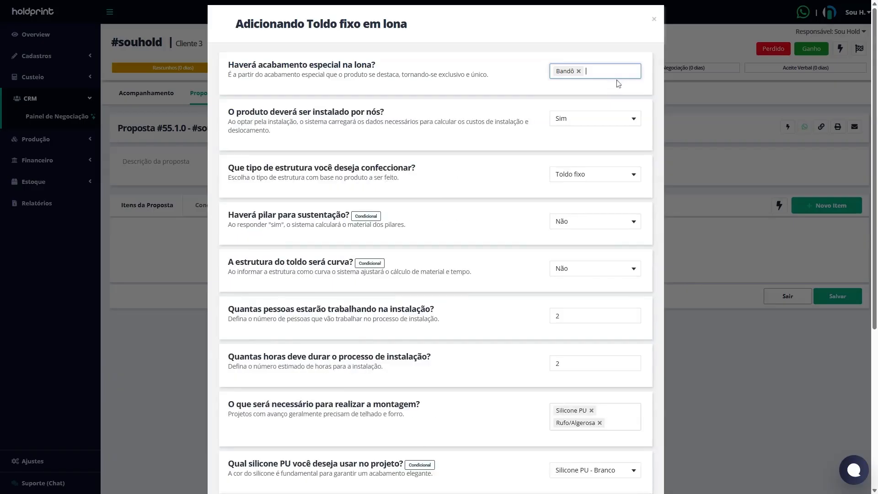
click(615, 85)
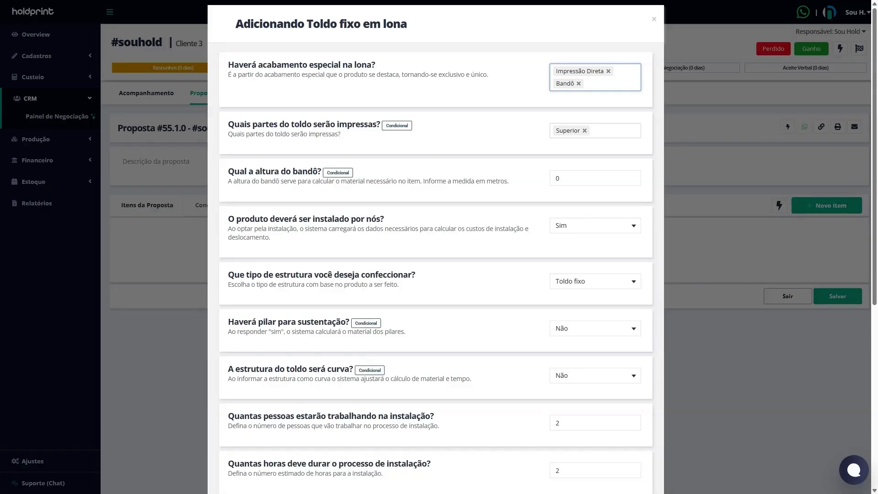
Step: Check the printed awning parts options and set the bandô height to 0,20 m
drag(234, 123, 360, 124)
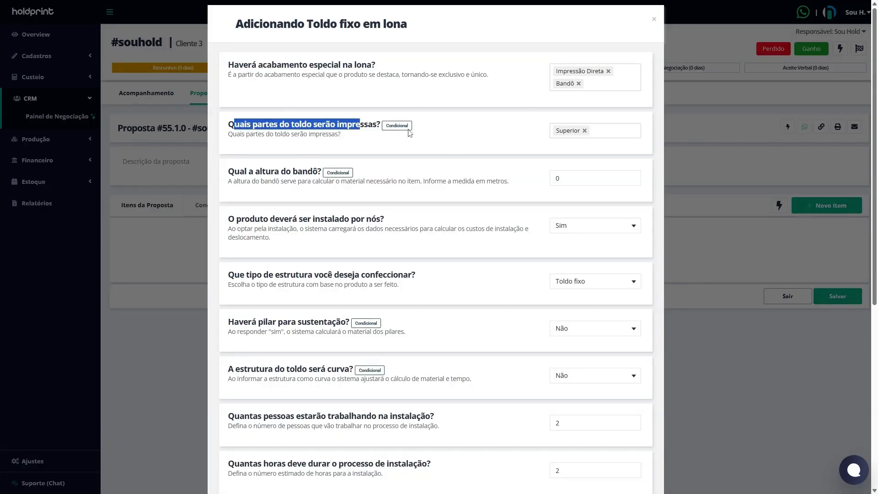
click(606, 131)
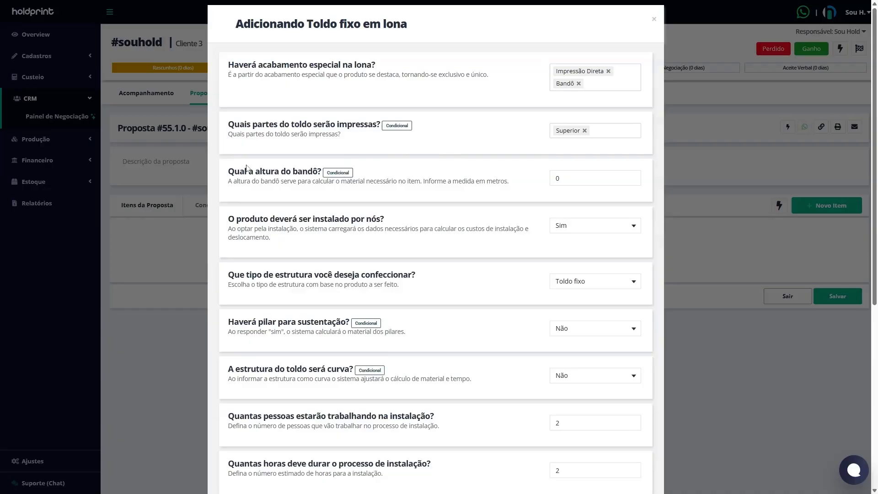
drag(244, 171, 297, 172)
click(635, 180)
text(,20)
Step: Answer Sim to installing the product ourselves and choose Toldo fixo as the structure type
drag(228, 219, 384, 219)
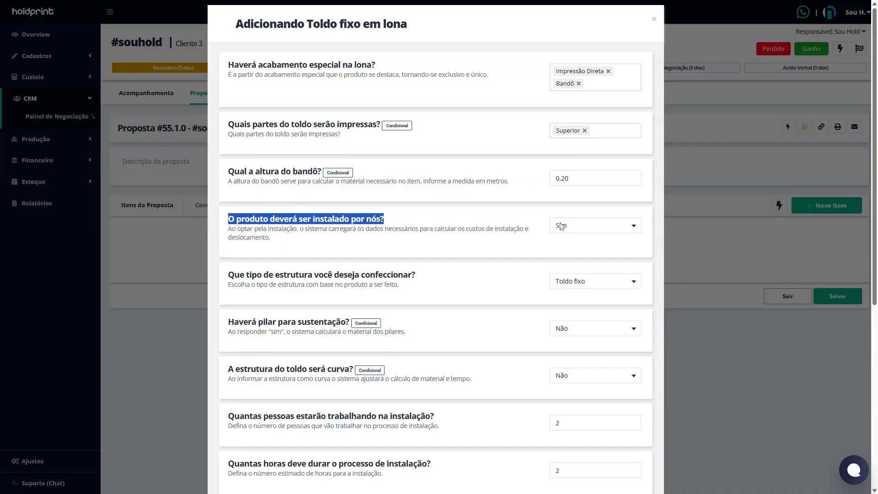
click(609, 234)
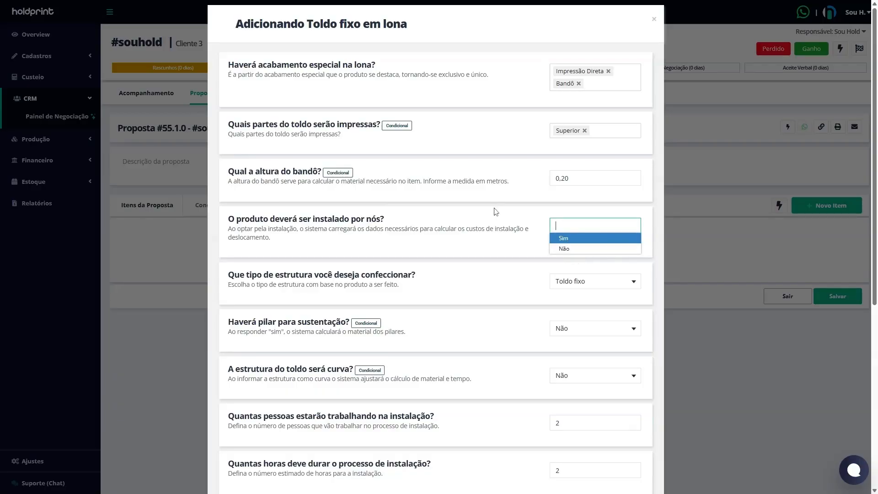
key(Return)
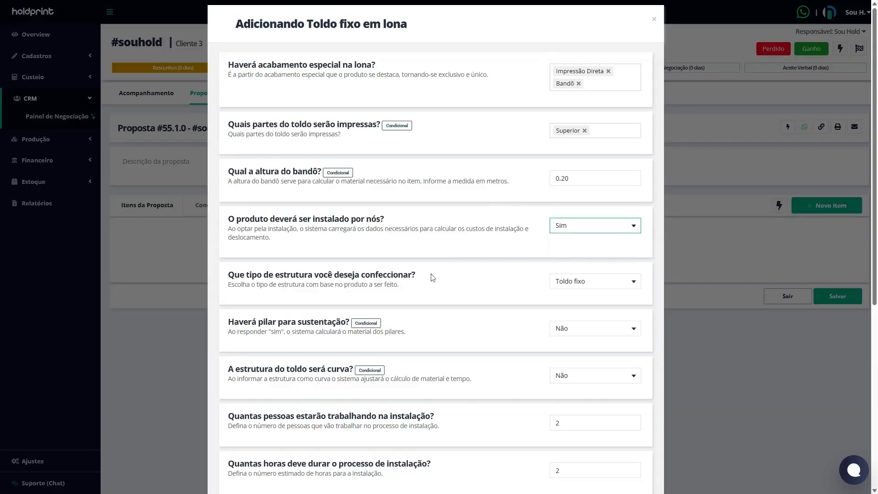
scroll(431, 276, down, 2)
drag(244, 183, 398, 183)
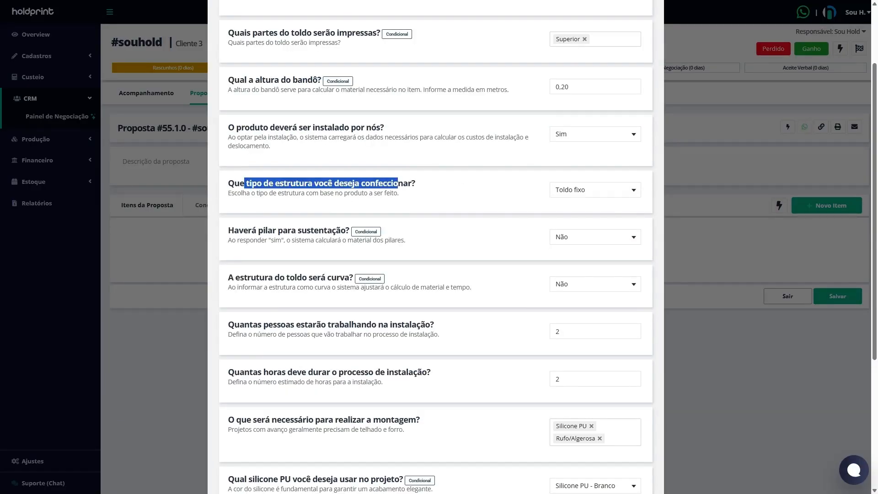
click(617, 188)
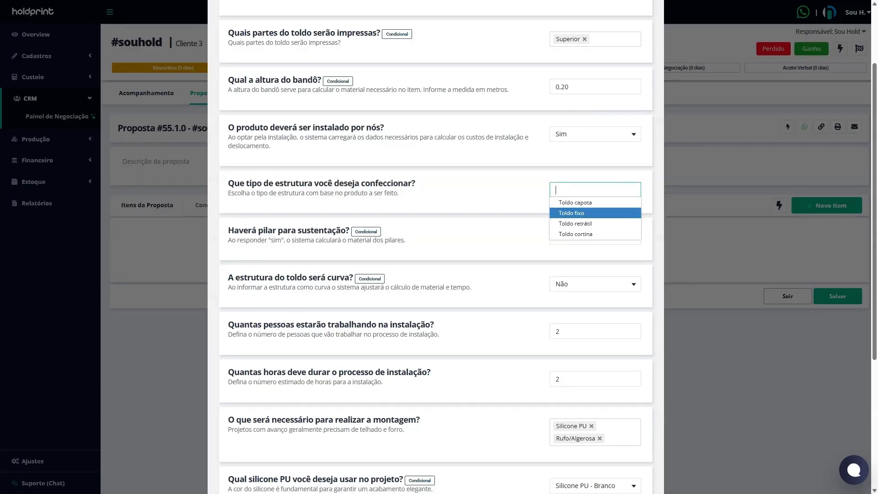
key(Return)
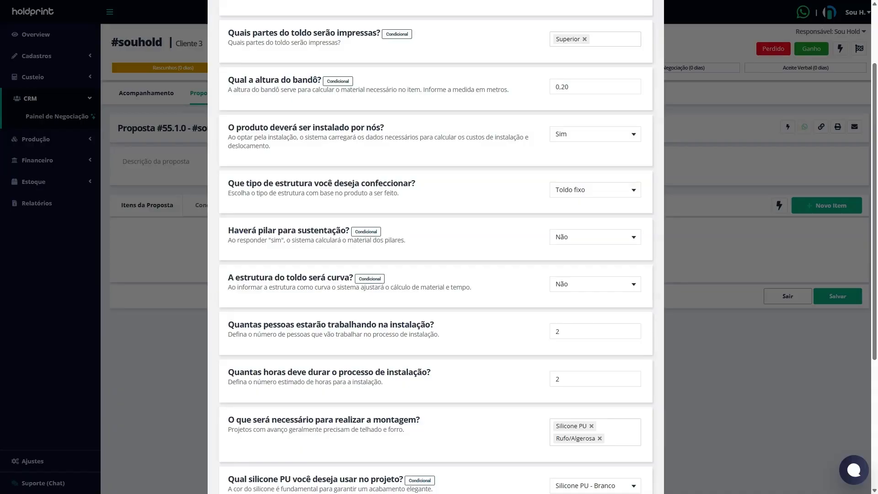
Step: Answer Não to the question about support pillars
drag(251, 230, 311, 230)
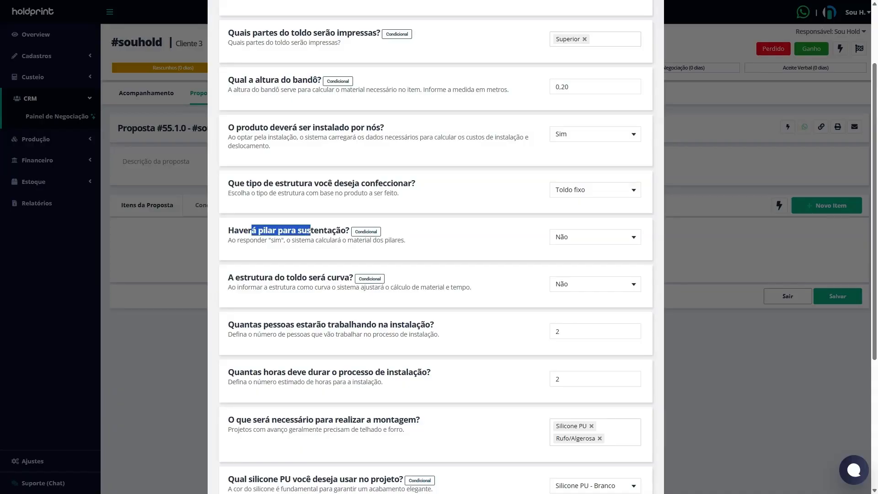
click(441, 242)
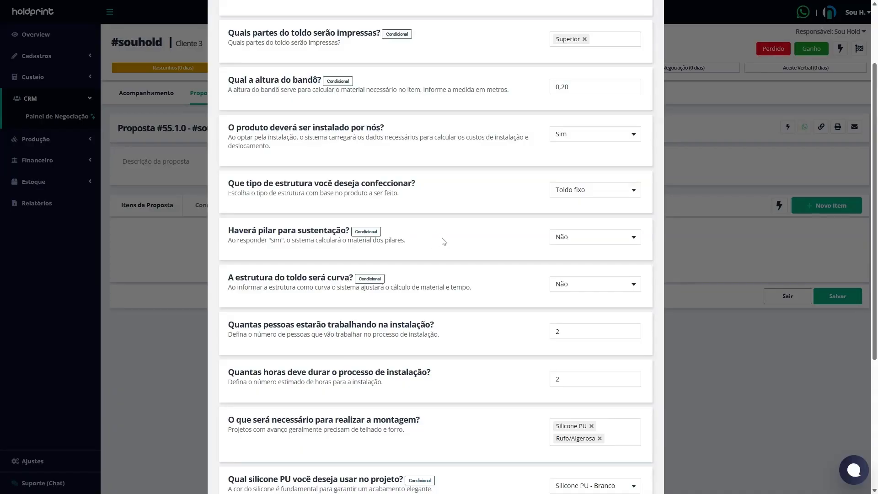
click(572, 246)
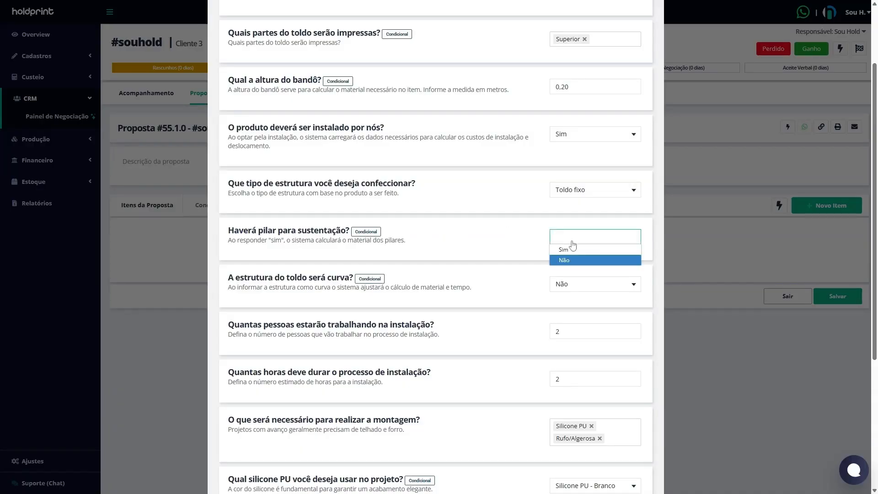
click(563, 259)
Step: Review the installation questions on whether the structure is curved, how many people will work and how many hours it will take
scroll(456, 245, down, 1)
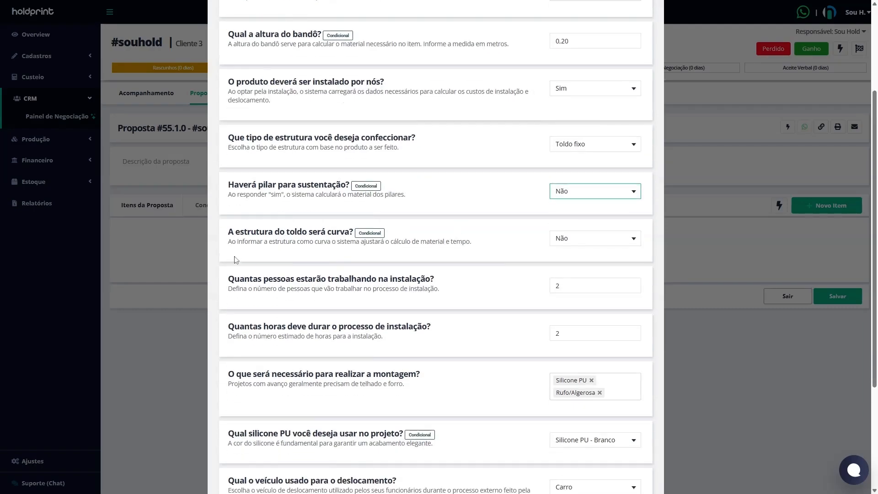
drag(233, 231, 344, 231)
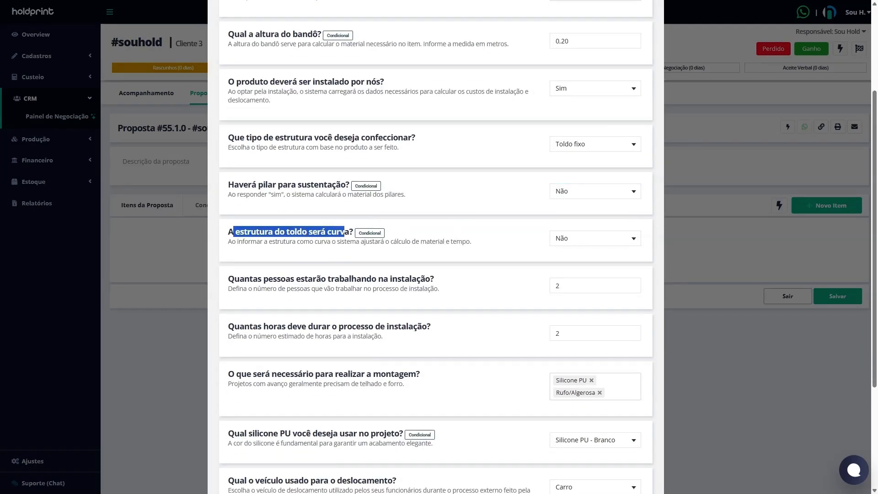
scroll(344, 231, down, 1)
click(247, 229)
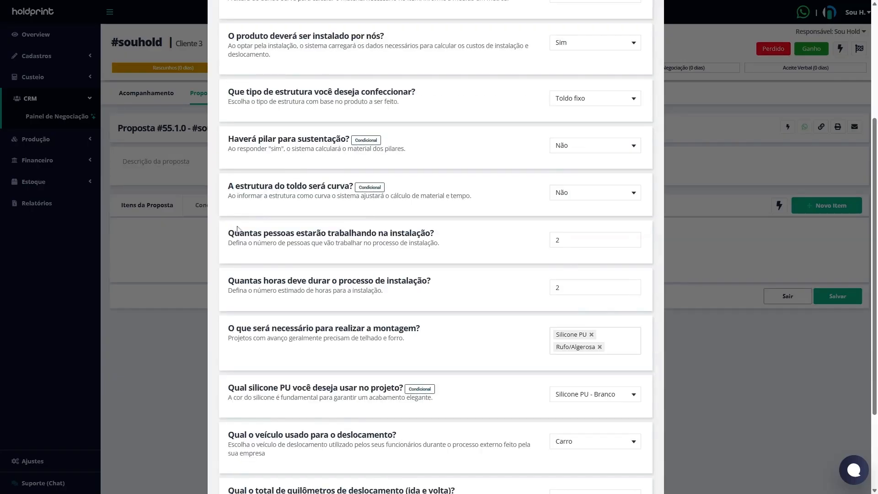
drag(229, 232, 430, 233)
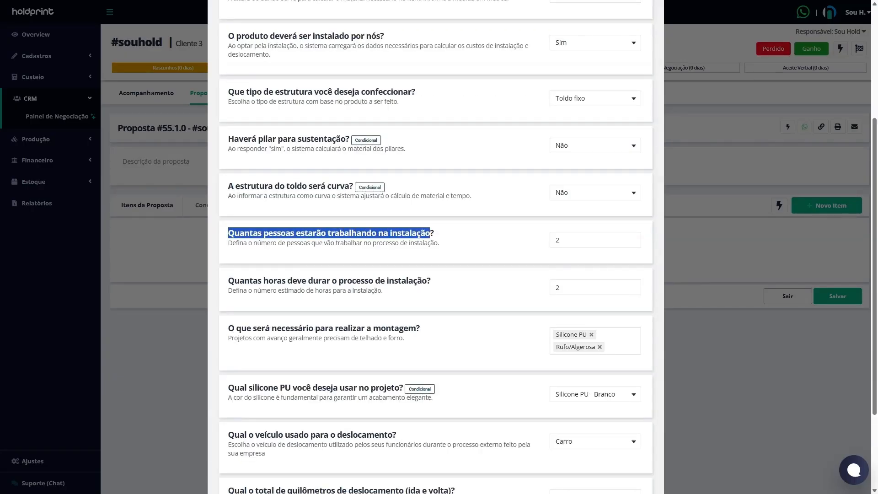
click(595, 239)
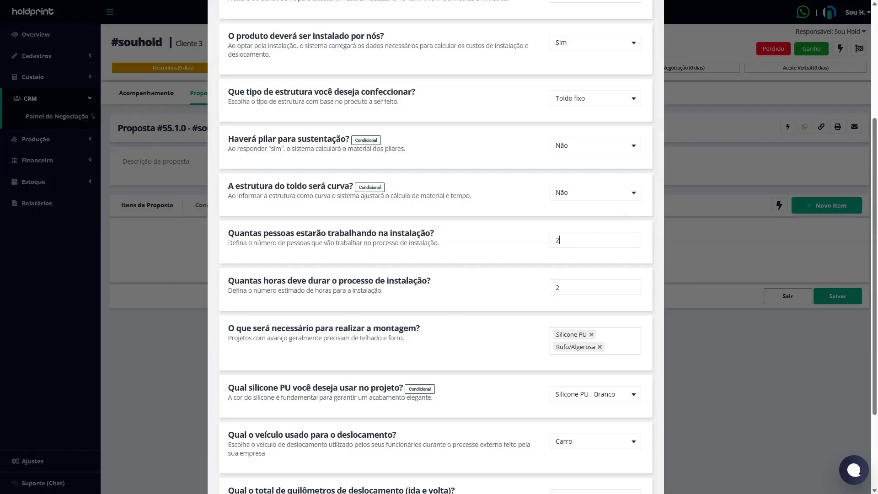
drag(261, 281, 435, 278)
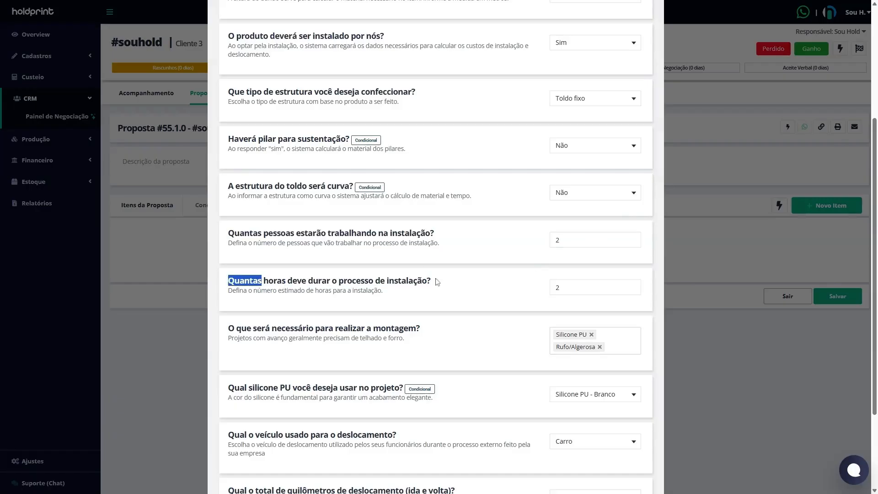
click(642, 286)
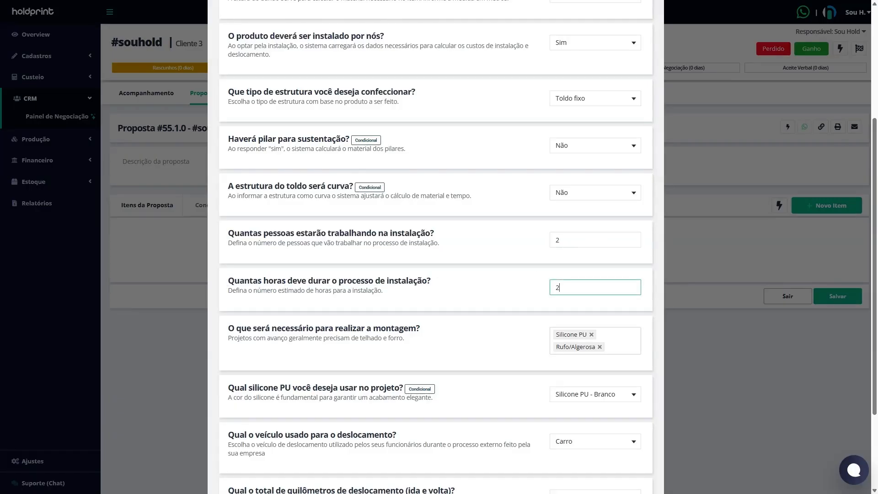
Step: Check the options offered for the assembly materials and for the silicone PU colour
scroll(229, 235, down, 2)
drag(229, 237, 408, 236)
click(424, 240)
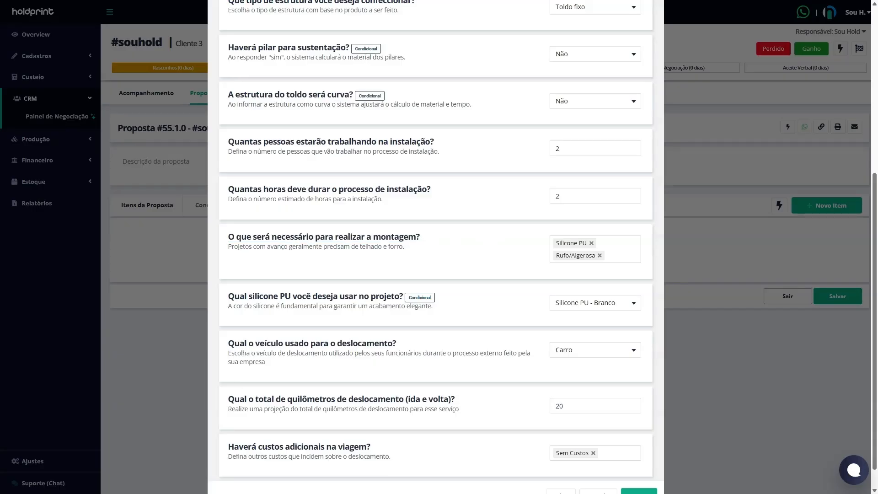
click(621, 250)
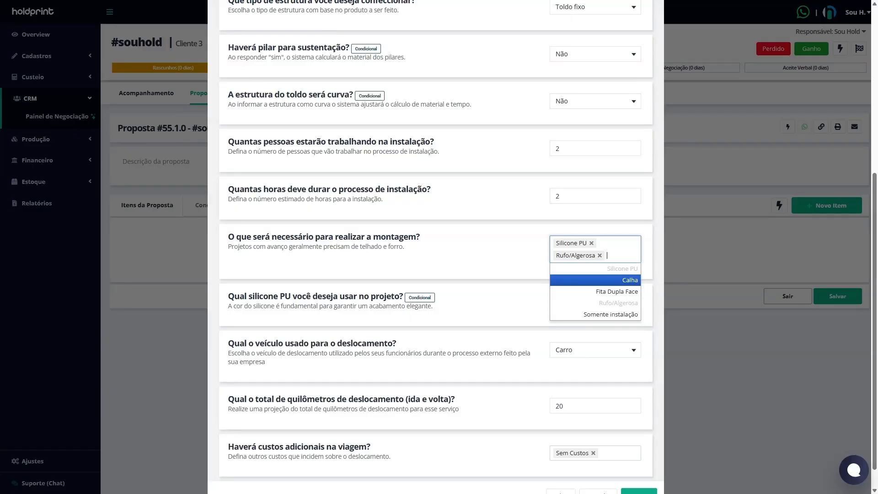
drag(234, 296, 403, 297)
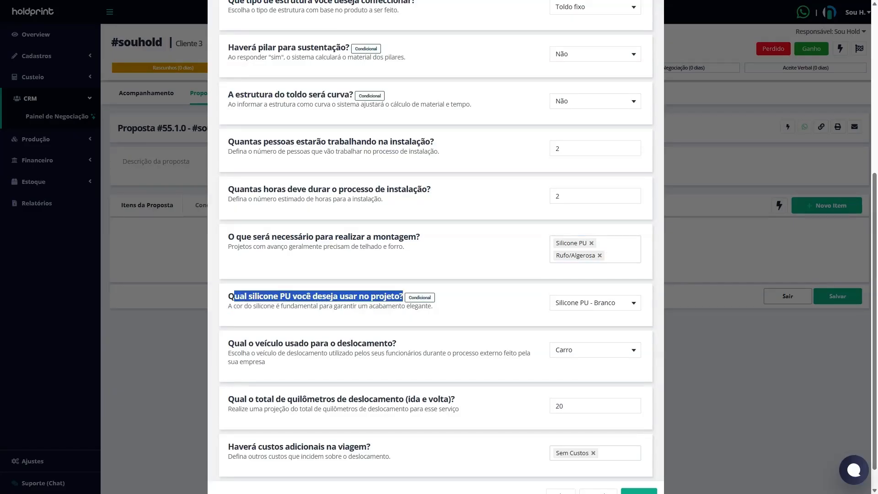
click(635, 305)
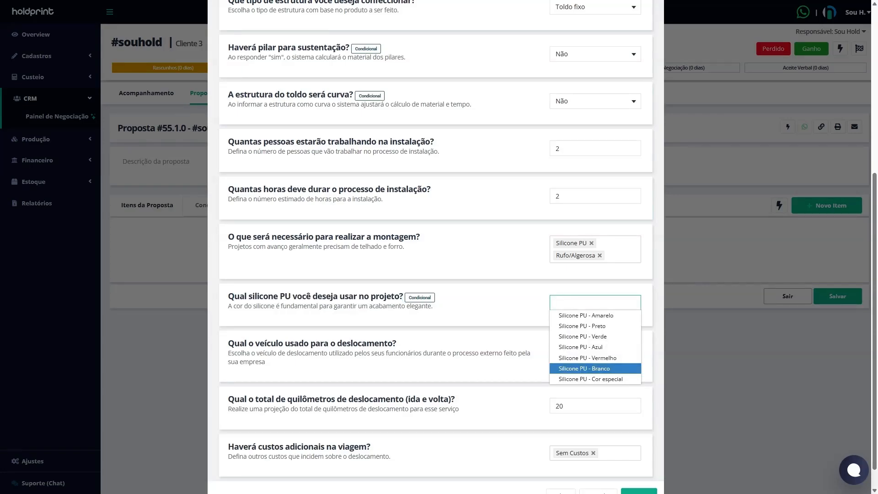
click(517, 280)
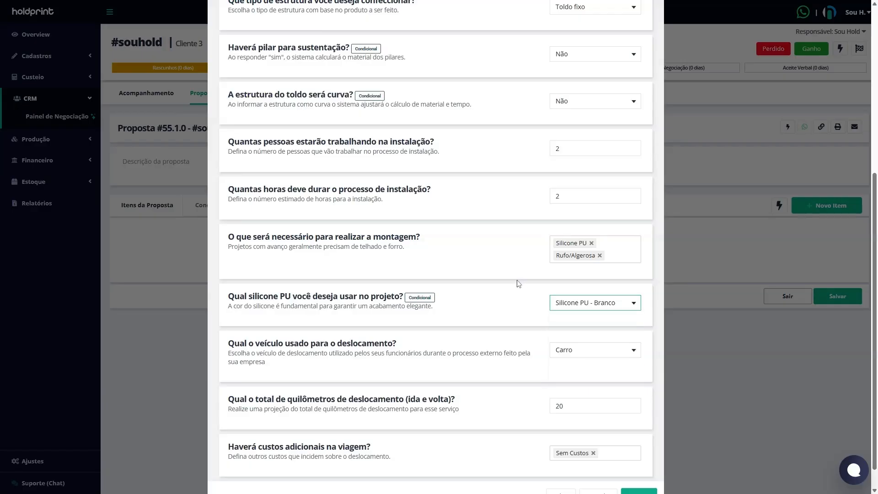
Step: Review the travel vehicle, round-trip kilometres and additional trip cost questions, and advance to the measurements
scroll(517, 283, down, 1)
double_click(243, 316)
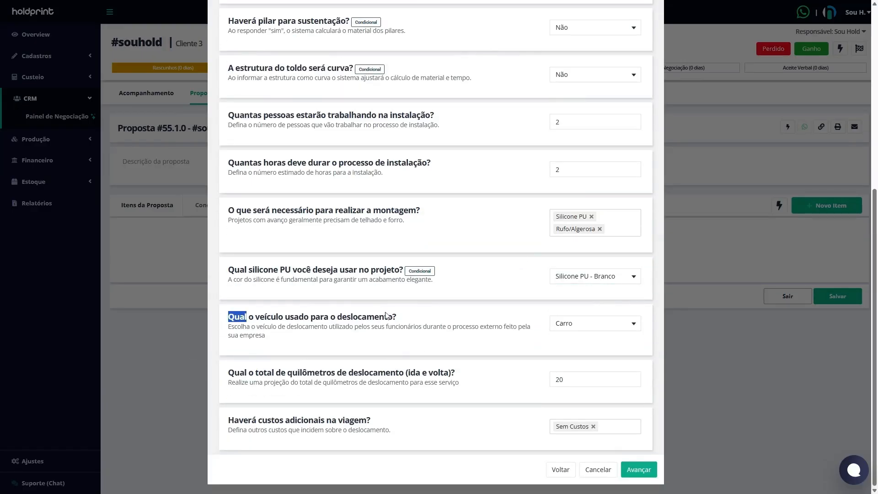
drag(386, 315, 248, 316)
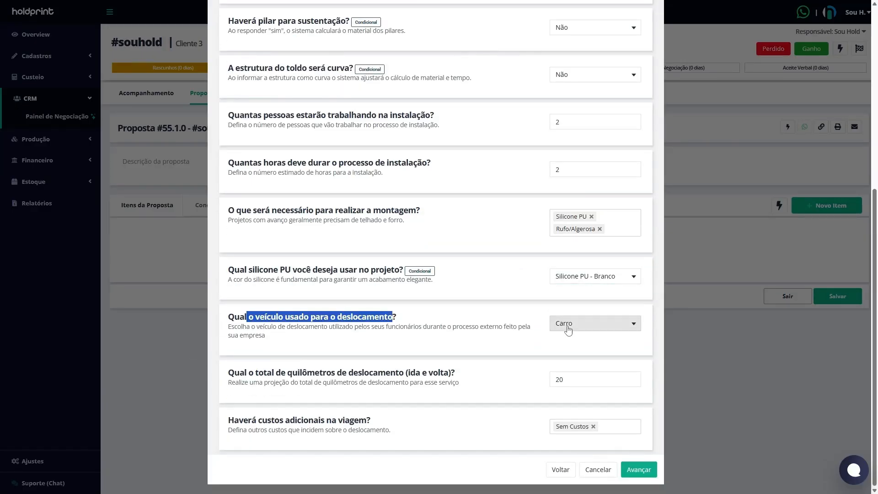
drag(228, 372, 240, 372)
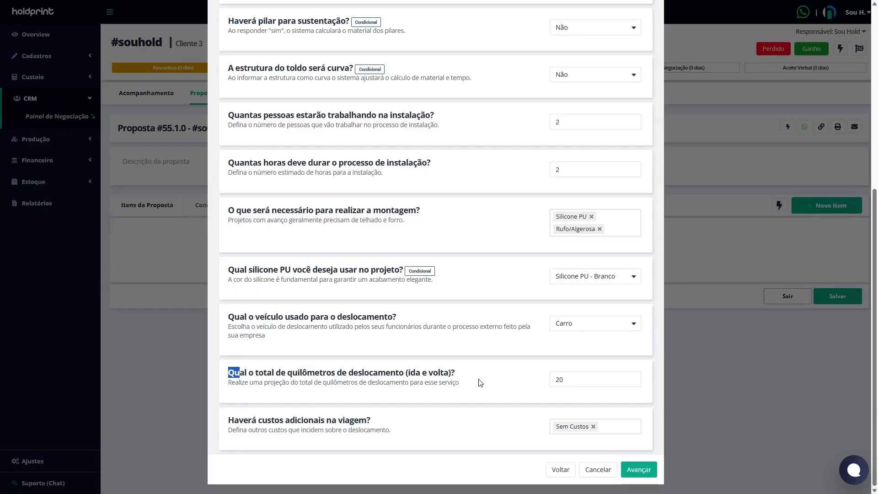
click(580, 379)
drag(228, 419, 355, 420)
click(401, 425)
click(639, 469)
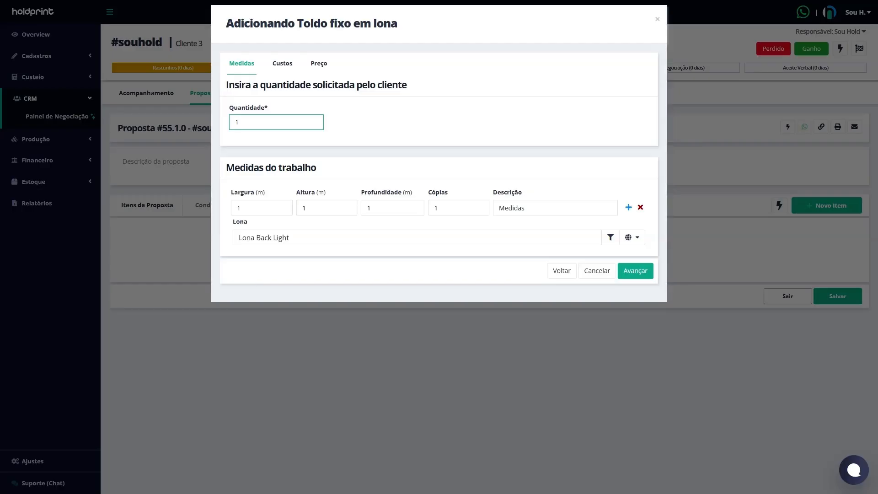
Step: Try adding three extra measurement rows to the job measurements, and remove them
key(Tab)
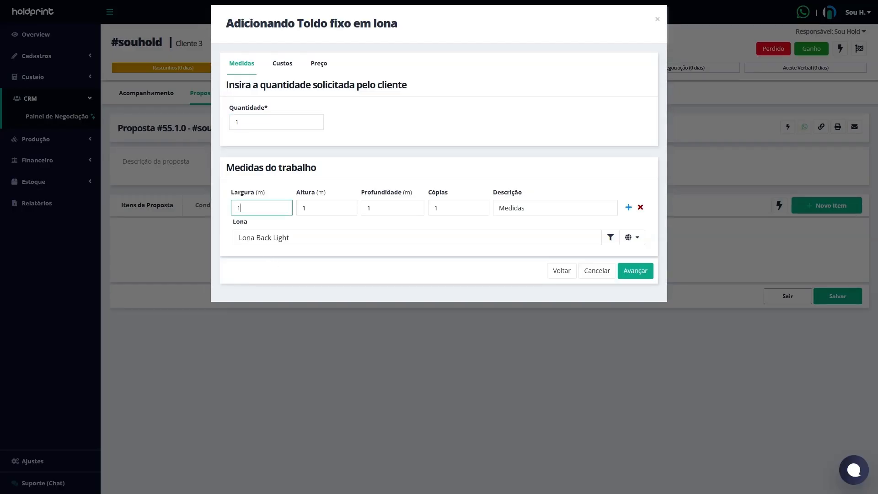
key(Tab)
key(Tab)
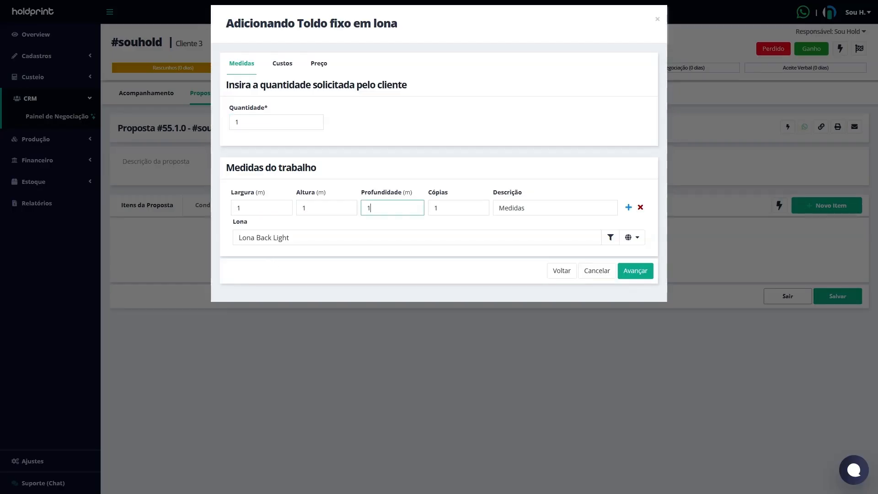
click(628, 208)
click(629, 228)
click(629, 246)
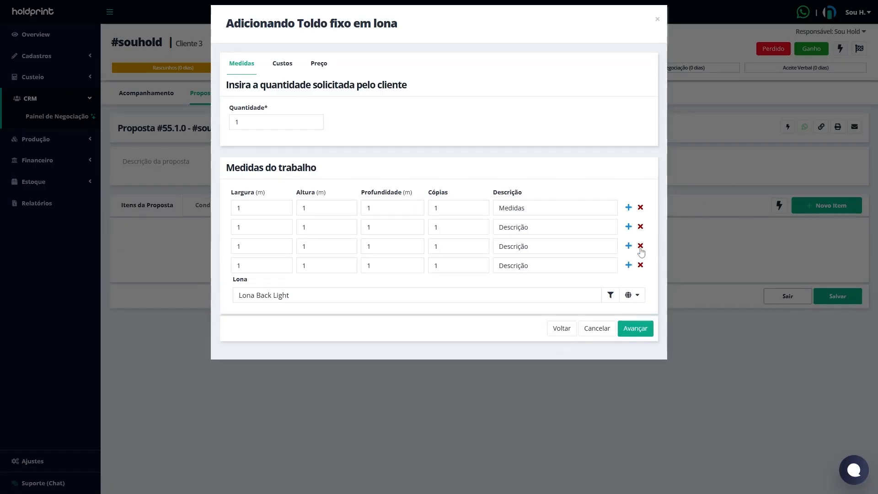
click(640, 247)
click(641, 247)
click(641, 228)
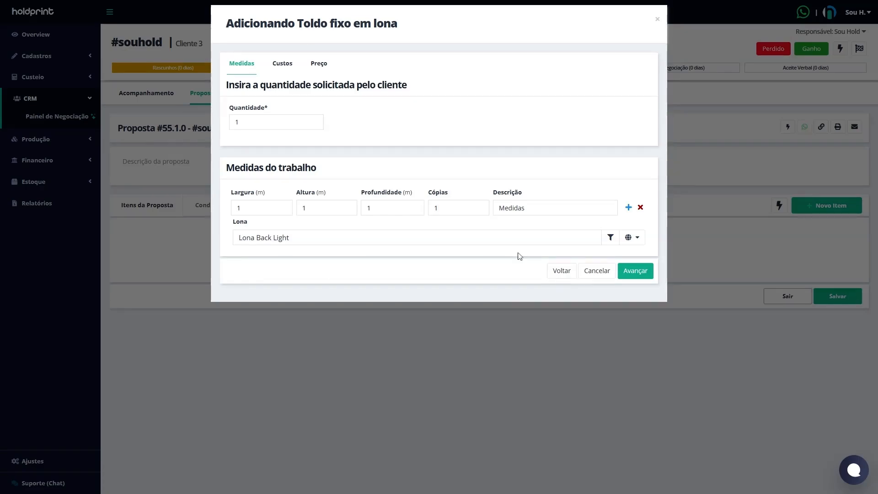
Step: Return to the questions to add Adesivo impresso and Adesivo Colorido as special canvas finishes, and advance to the measurements again
click(561, 271)
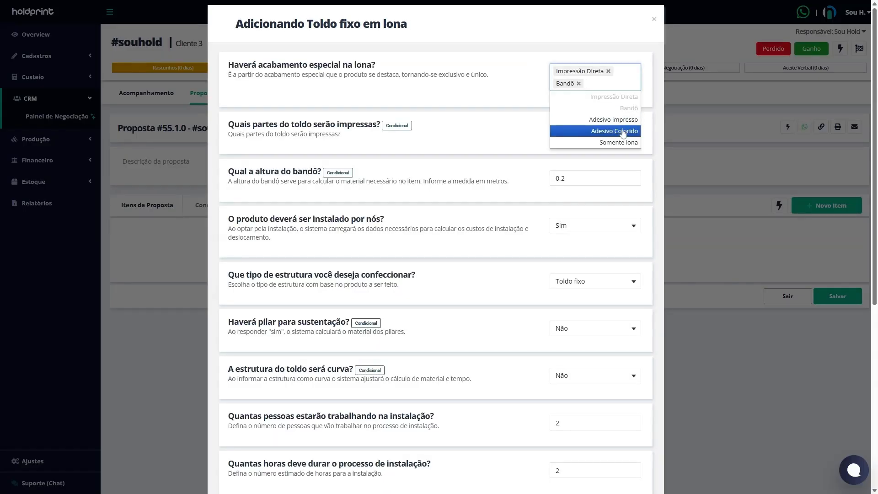
click(626, 121)
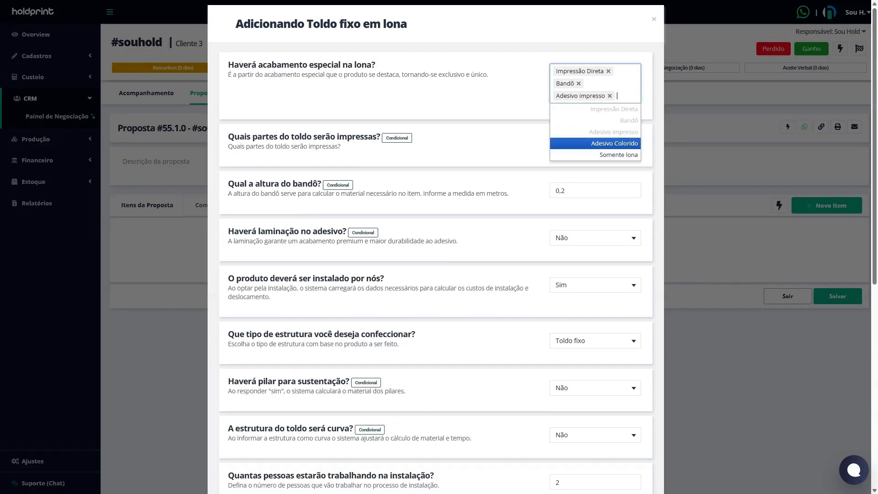
click(621, 146)
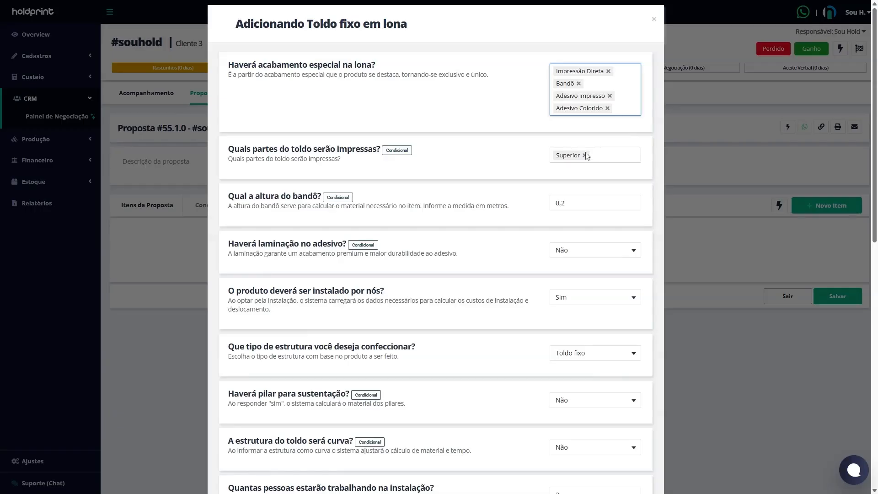
scroll(591, 298, down, 10)
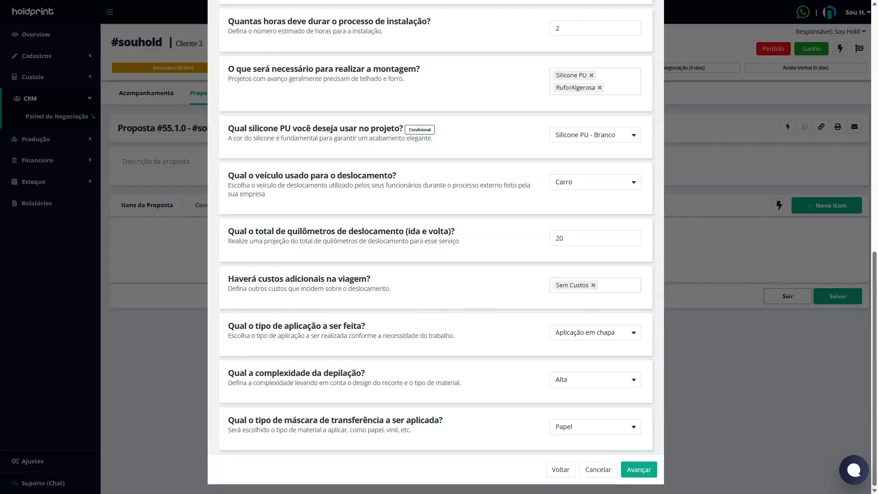
drag(249, 420, 434, 419)
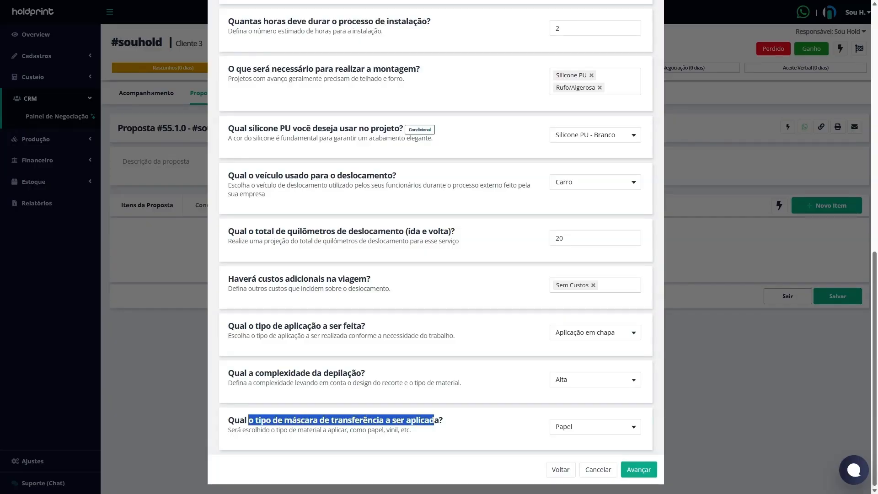
click(636, 469)
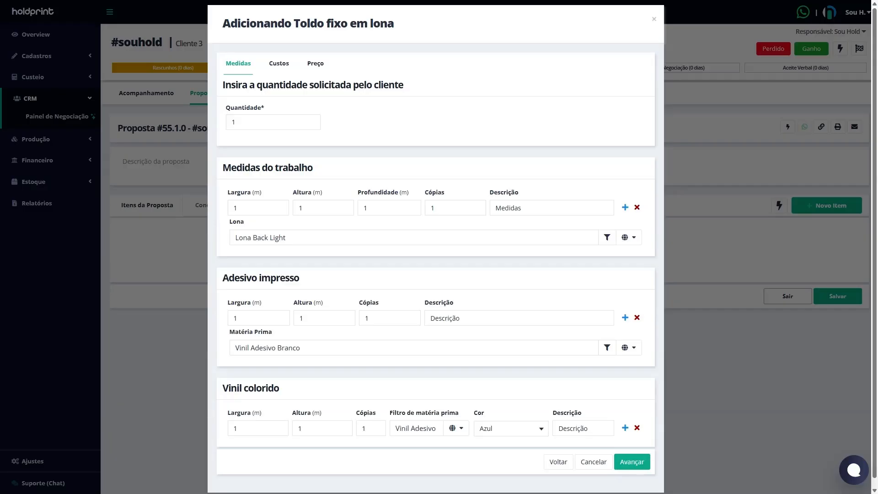
Step: Review the Adesivo impresso and Vinil colorido sections and set the job's width to 3 m
drag(223, 277, 313, 286)
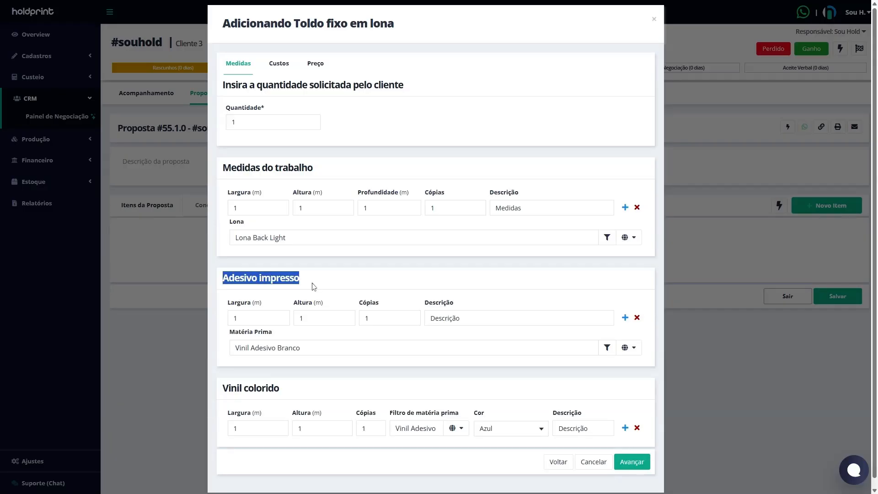
drag(215, 387, 288, 389)
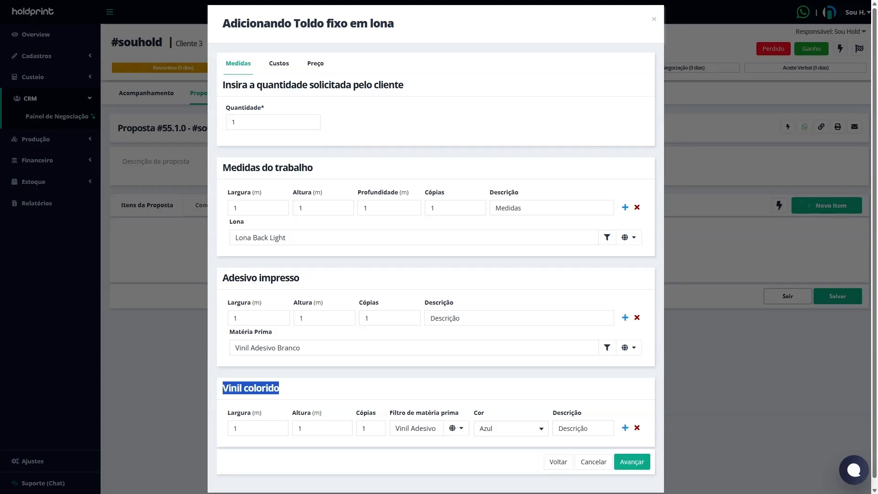
double_click(262, 205)
text(3)
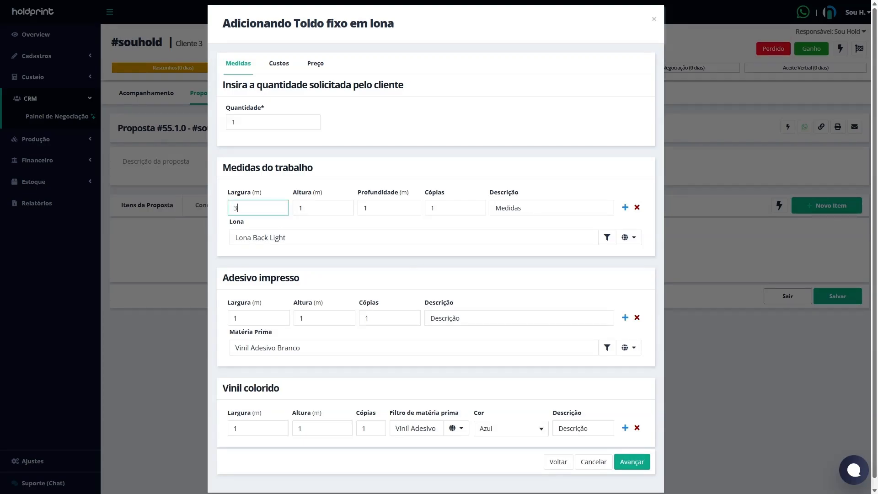
Step: Set the Adesivo impresso measurements to 0,70 m wide and 0,30 m high
double_click(236, 318)
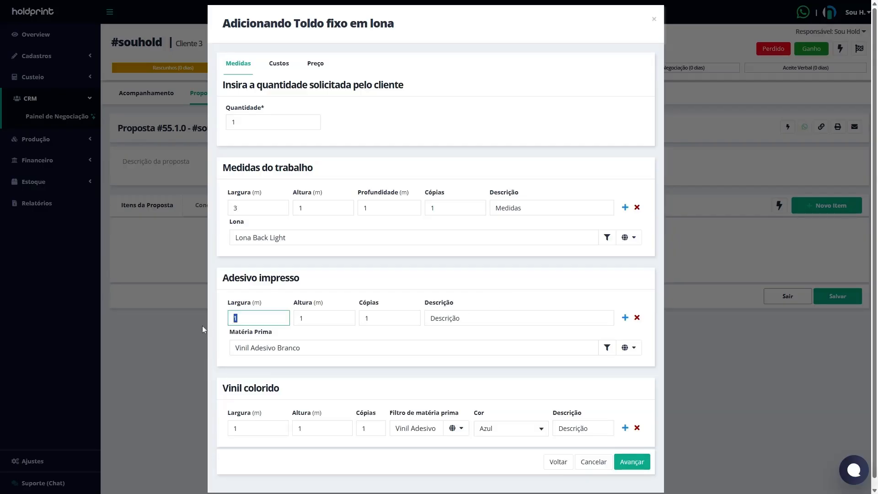
text(0,70)
key(Tab)
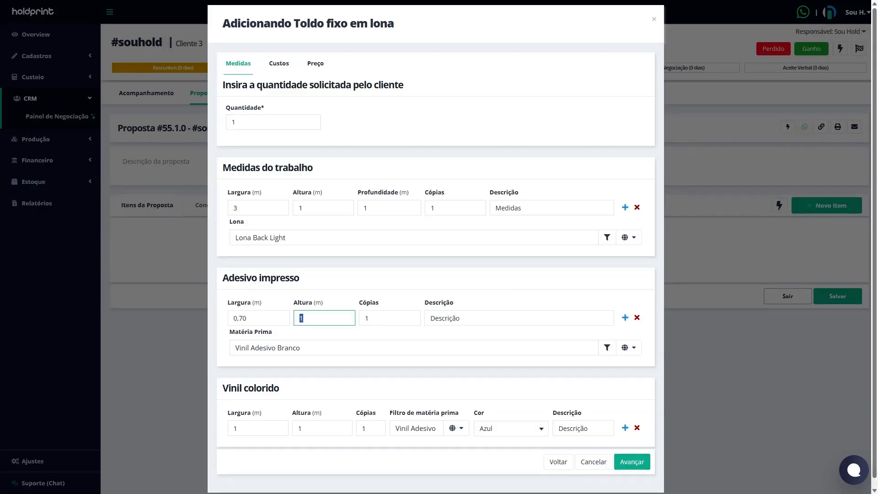
text(0,30)
Step: Set the Vinil colorido measurements to 0,30 m wide and 0,30 m high
click(233, 432)
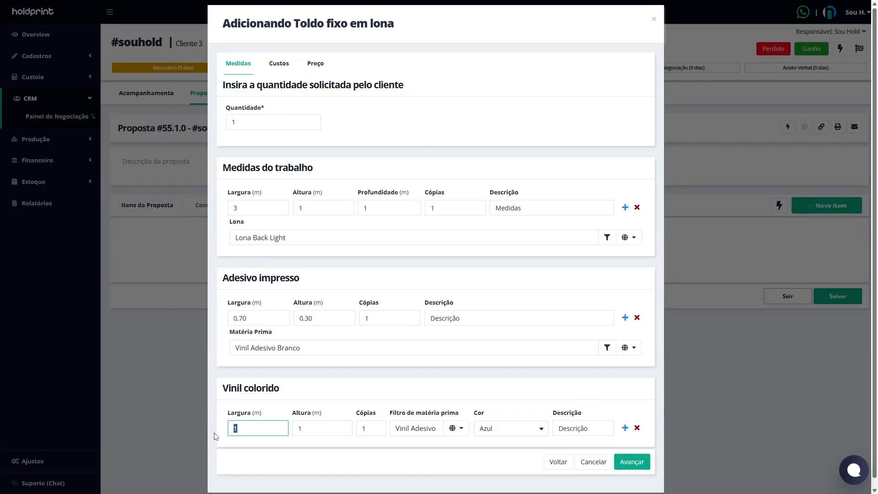
text(0,30)
key(Tab)
text(0,30)
click(352, 398)
Step: Check the unit options for the width measurements and the Lona Back Light variants available for the canvas
click(256, 413)
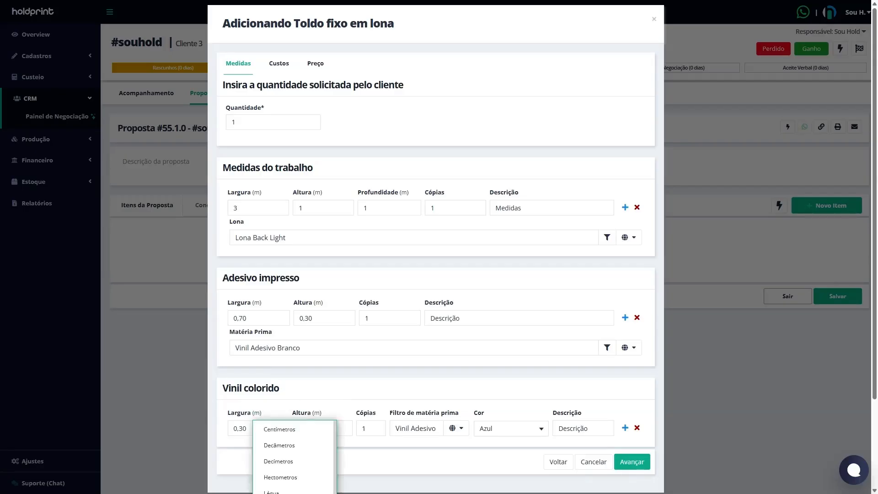
click(257, 302)
click(257, 193)
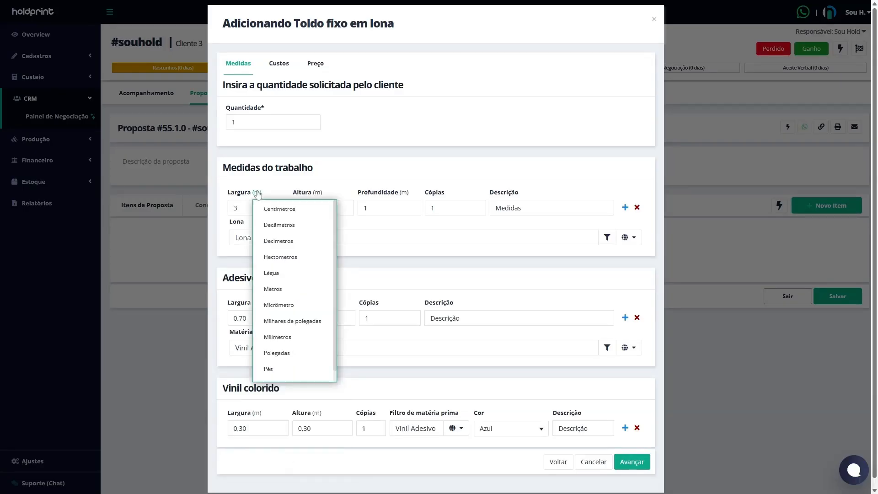
click(607, 240)
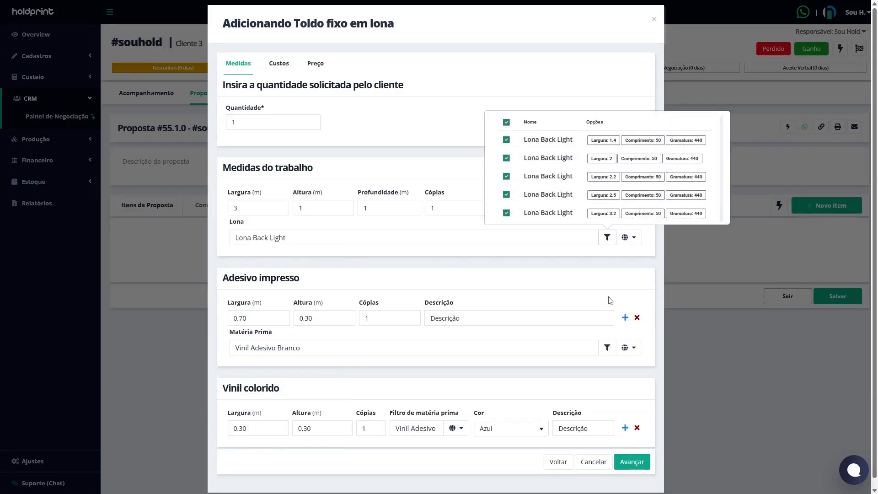
Step: Check the Vinil Adesivo Branco variants selected for the Adesivo impresso and add the Toldo fixo em lona item to the proposal
click(607, 348)
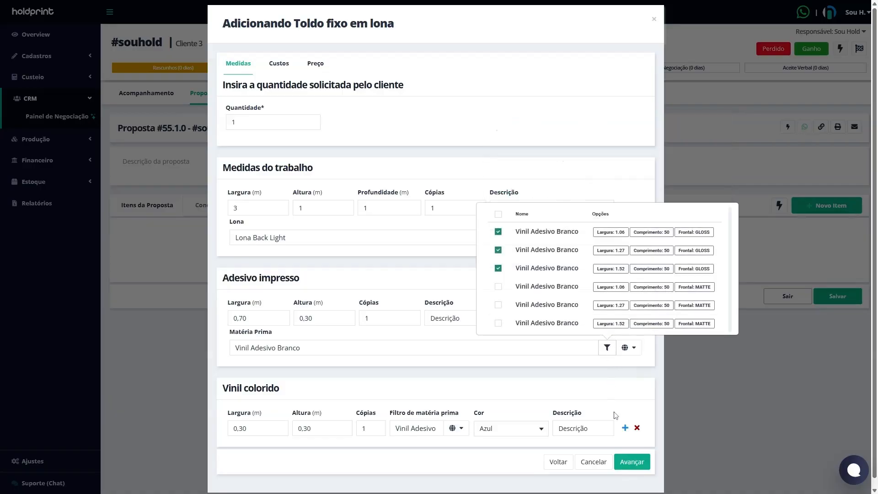
click(620, 400)
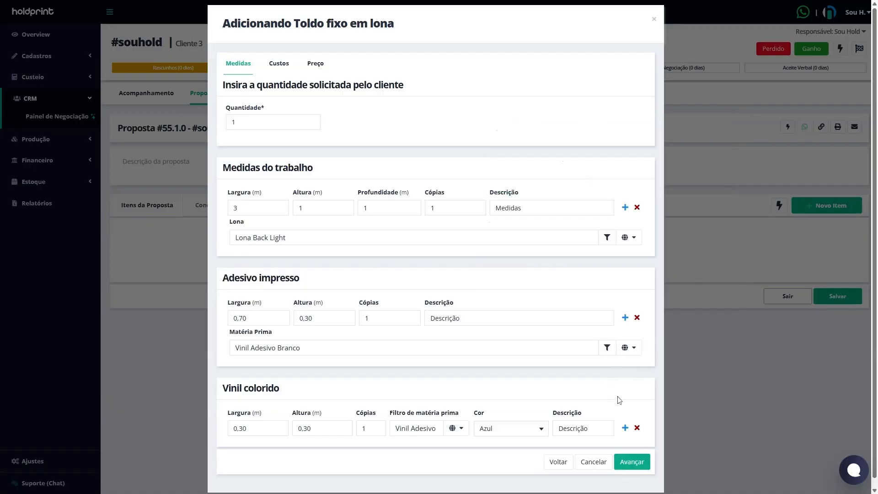
click(632, 462)
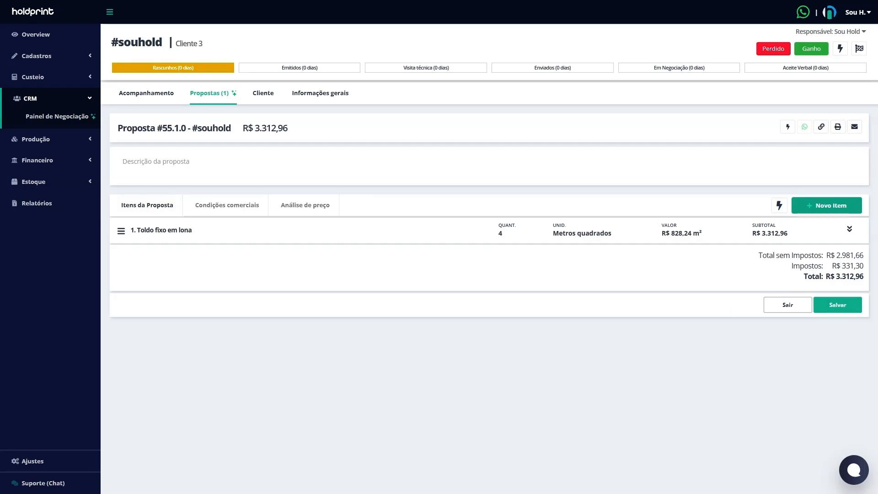
Step: Open the Toldo fixo em lona item's costs and inspect the printing details of the Impressão: UV rolo a rolo and Recorte eletrônico processes
click(849, 230)
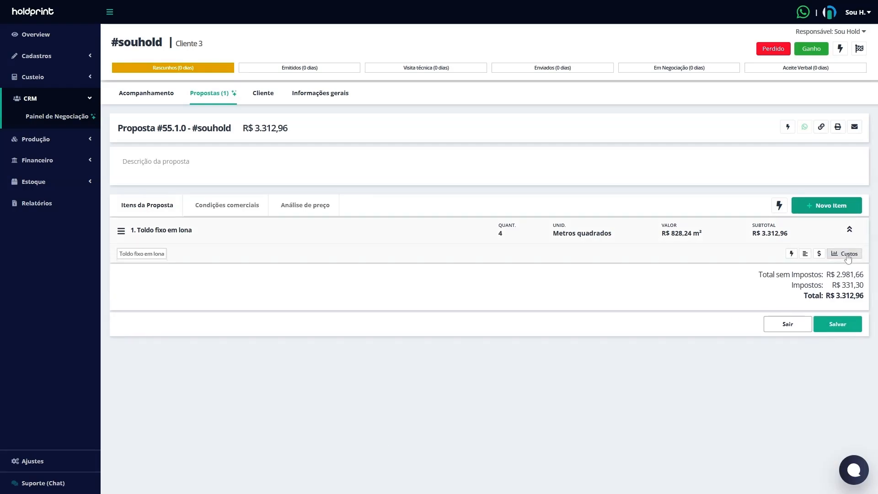
click(846, 255)
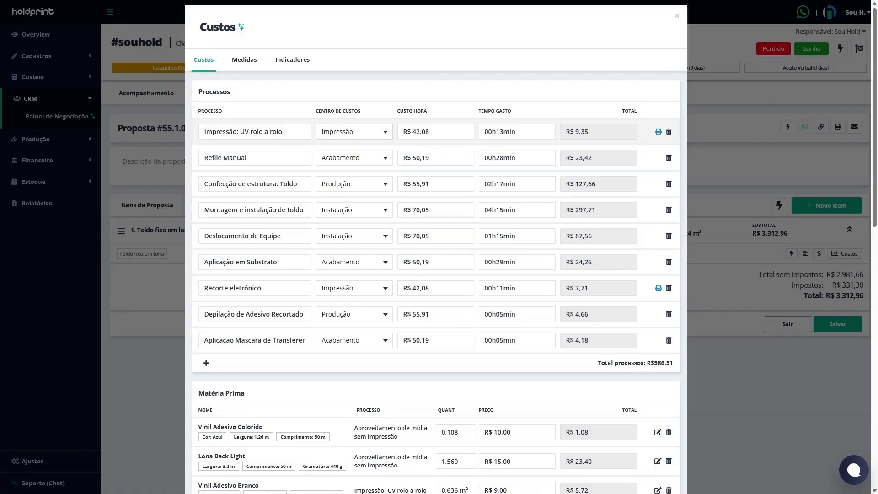
click(658, 133)
mouse_move(305, 194)
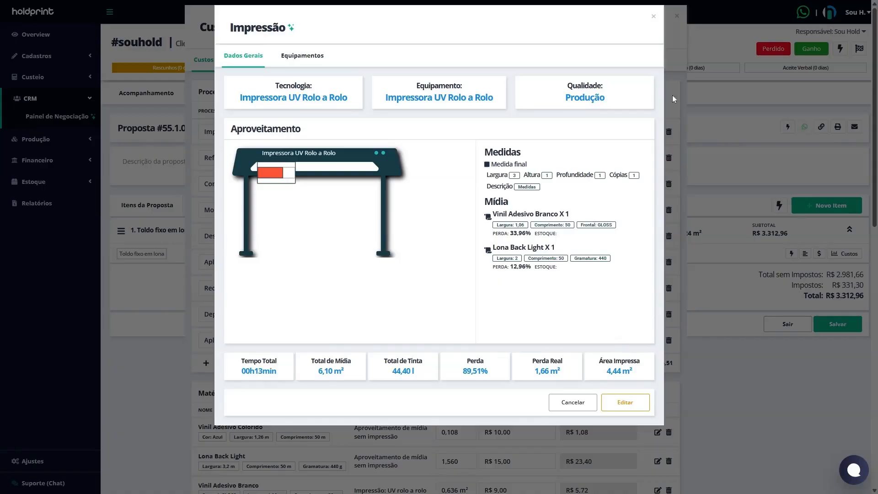
click(654, 17)
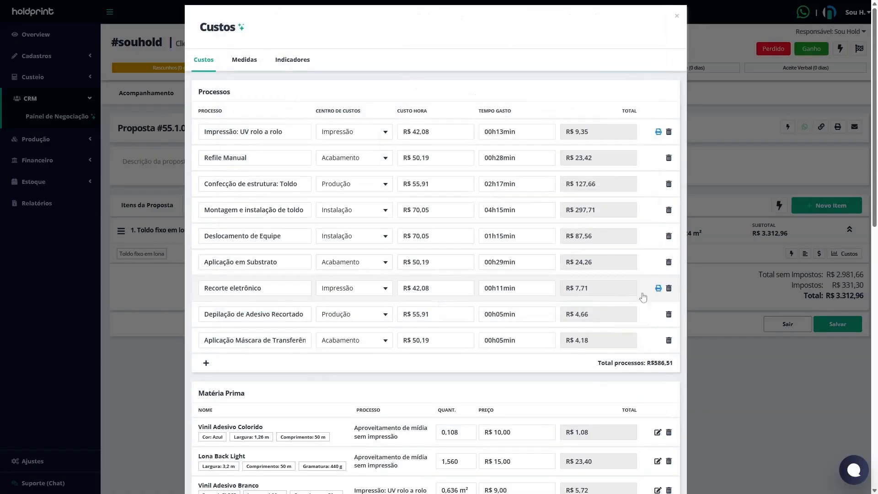
click(658, 288)
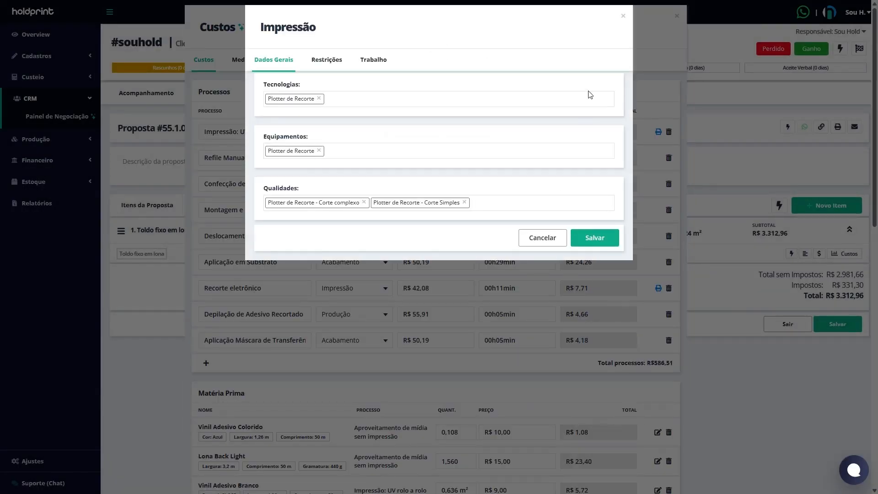
click(623, 15)
Step: Review the Matéria Prima list in the item's costs, from the vinyl and canvas through the Terceirizados section
scroll(572, 274, down, 5)
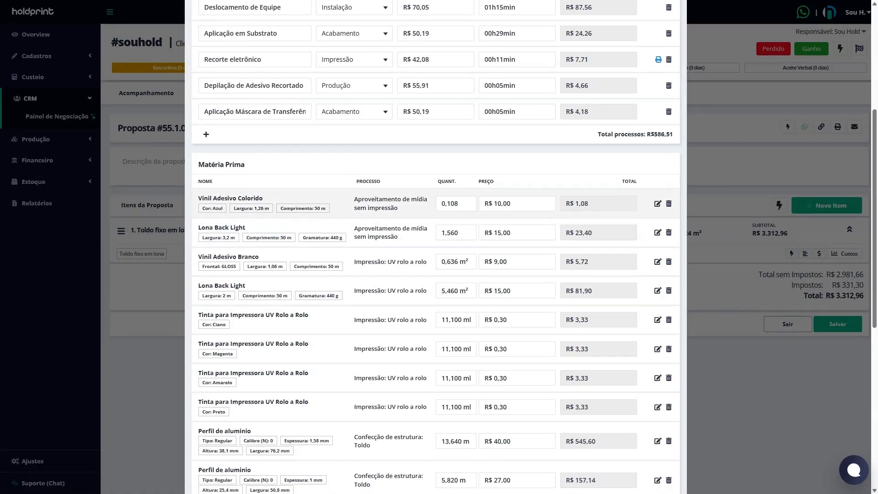
drag(220, 199, 263, 201)
drag(202, 228, 260, 257)
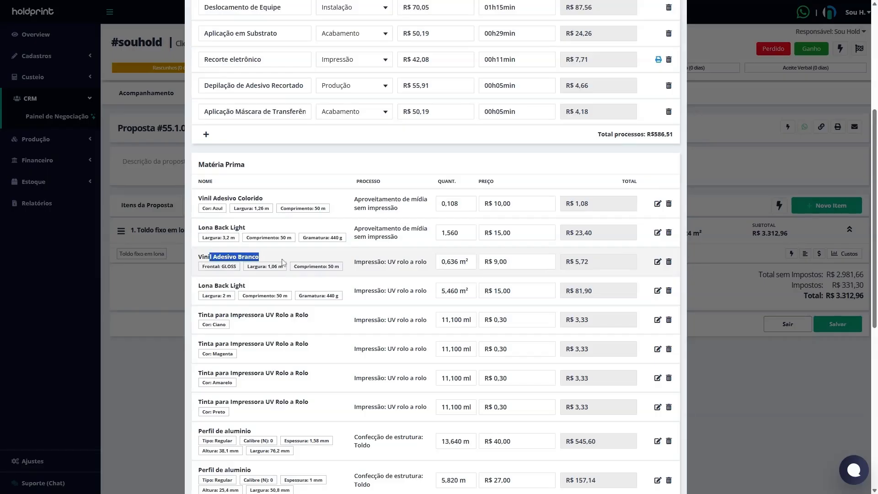
scroll(293, 269, down, 2)
drag(205, 194, 244, 194)
scroll(239, 217, down, 3)
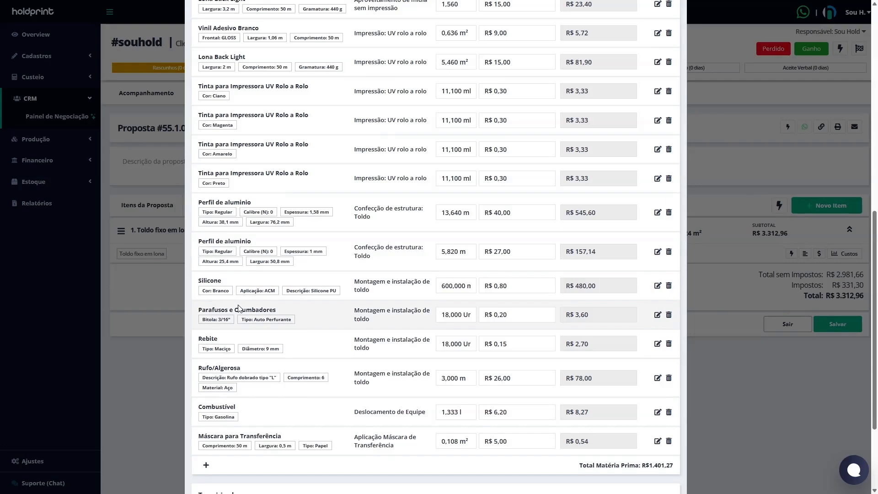
scroll(238, 309, down, 2)
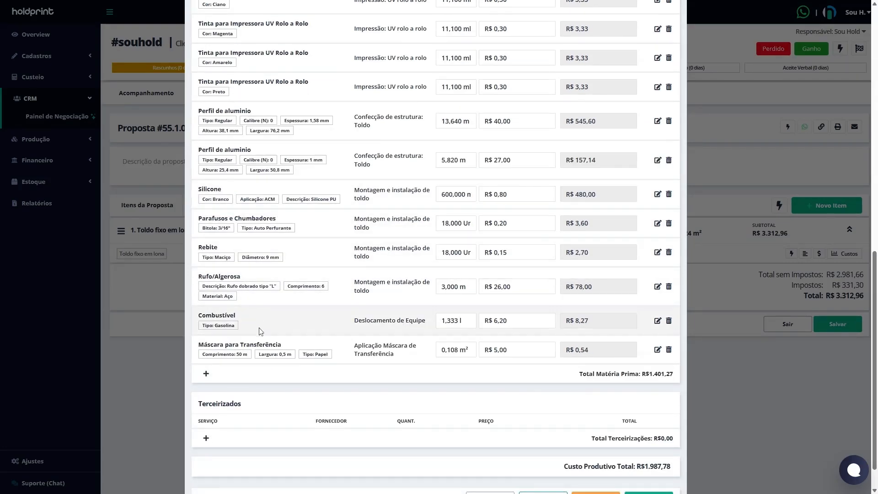
Step: Examine the item's sales price, profit and tax indicators, and return to its cost breakdown
scroll(261, 331, up, 10)
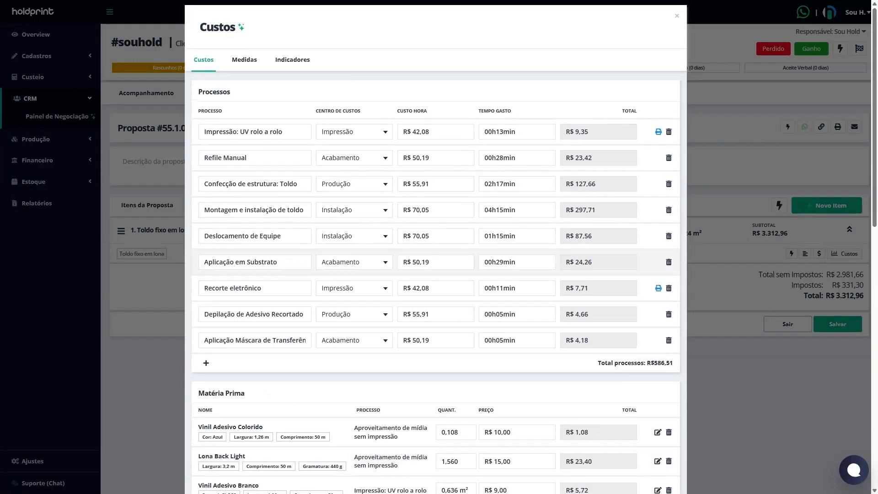
click(307, 63)
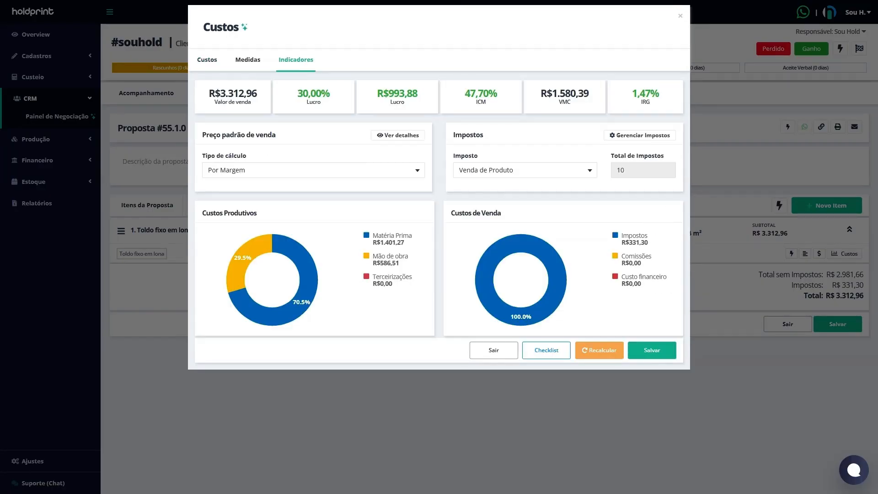
click(209, 62)
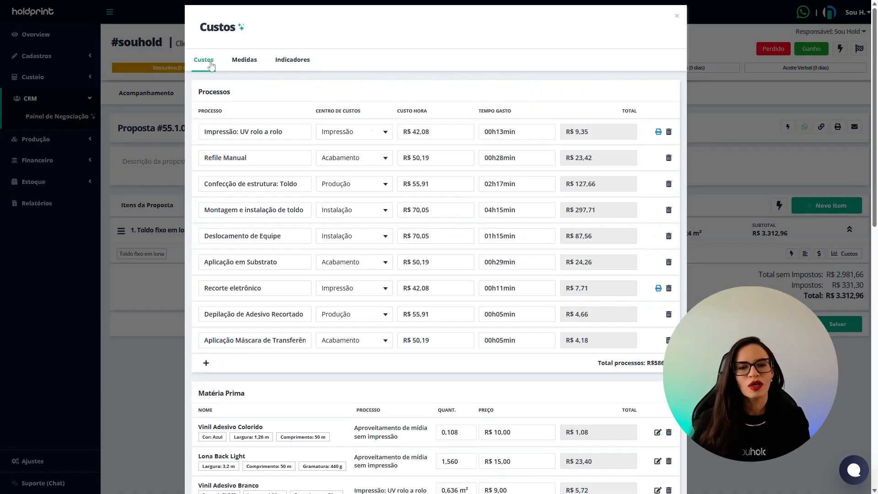